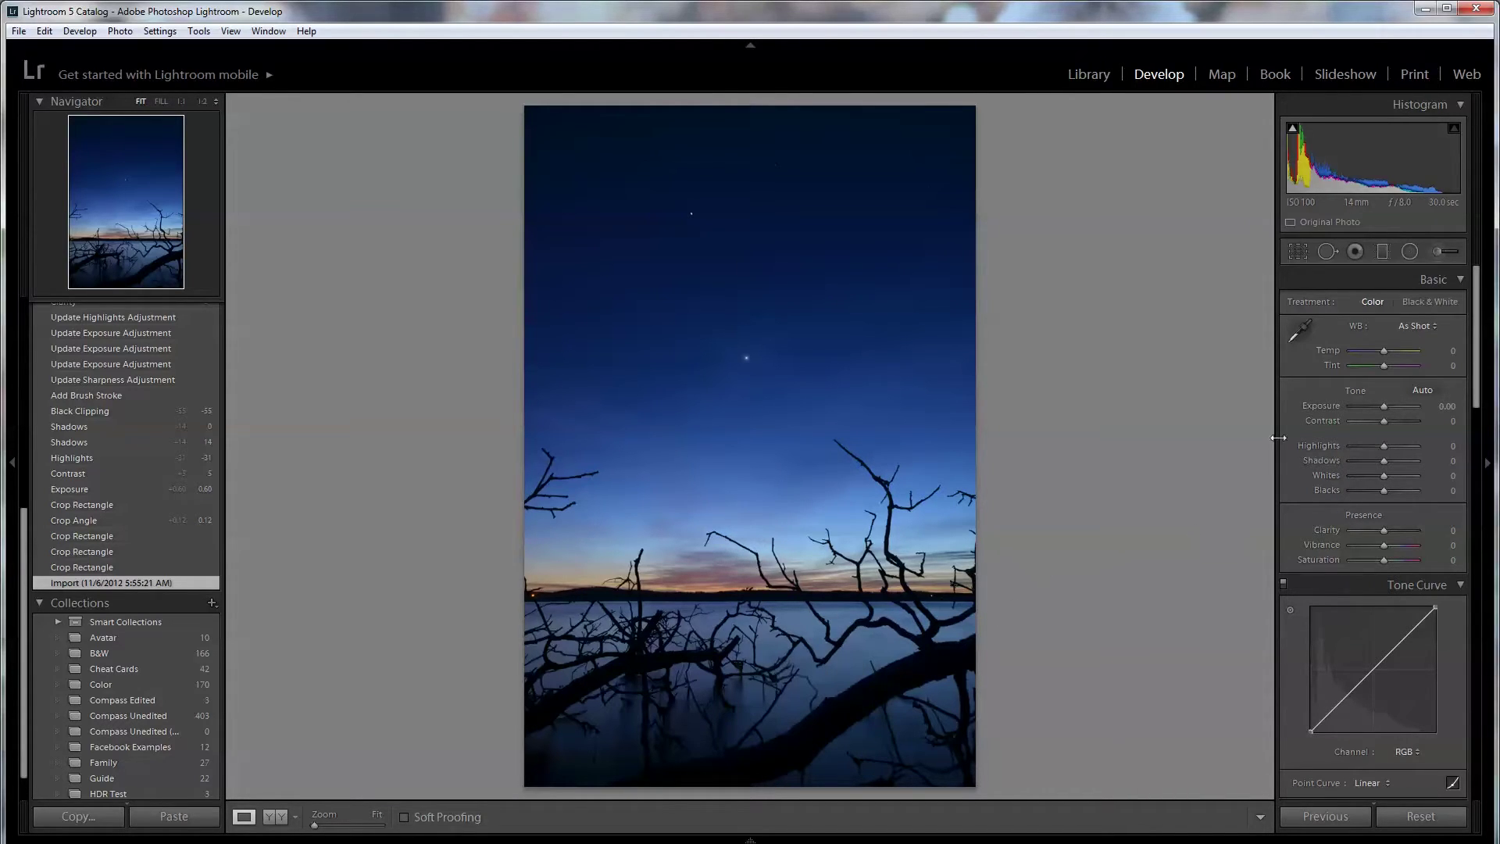
Crop the lake photo in from the bottom-left corner and straighten it by 0.27°.
{"action": "left_click", "coordinate": [1298, 252]}
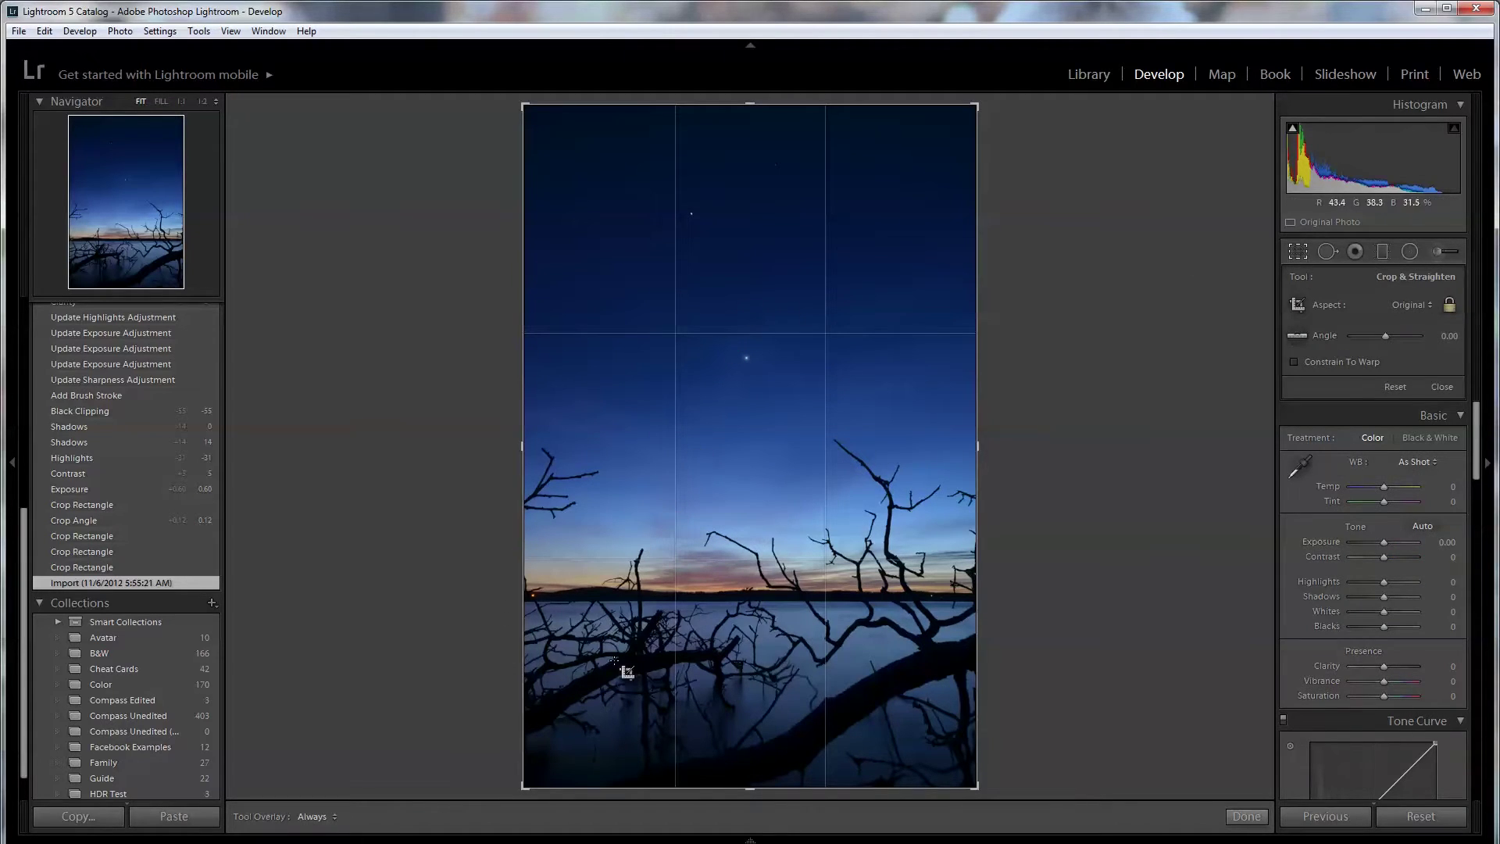
{"action": "left_click_drag", "start_coordinate": [524, 791], "coordinate": [531, 785]}
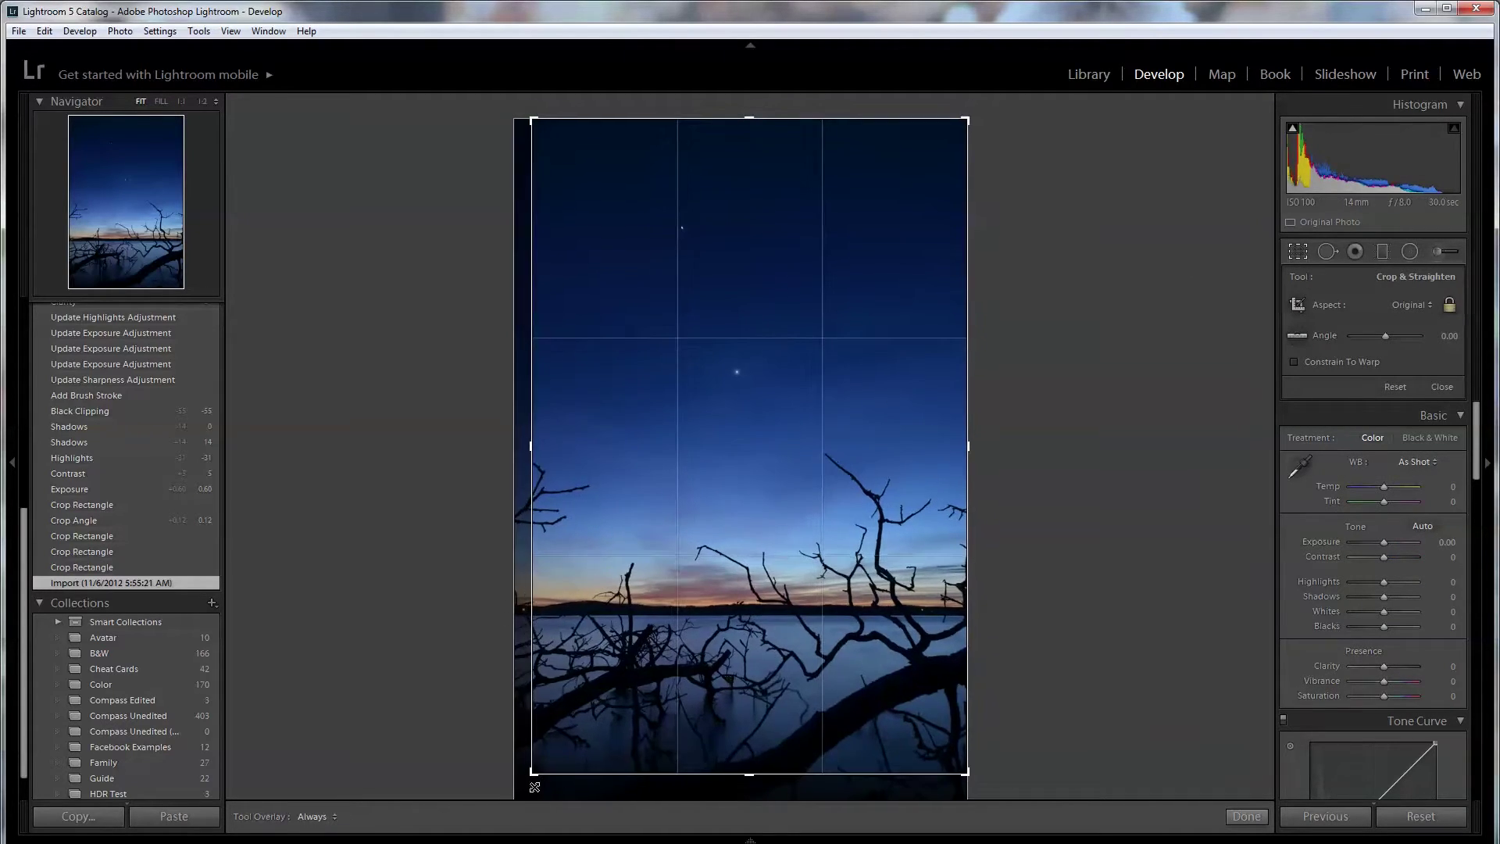
{"action": "left_click_drag", "start_coordinate": [983, 111], "coordinate": [985, 111]}
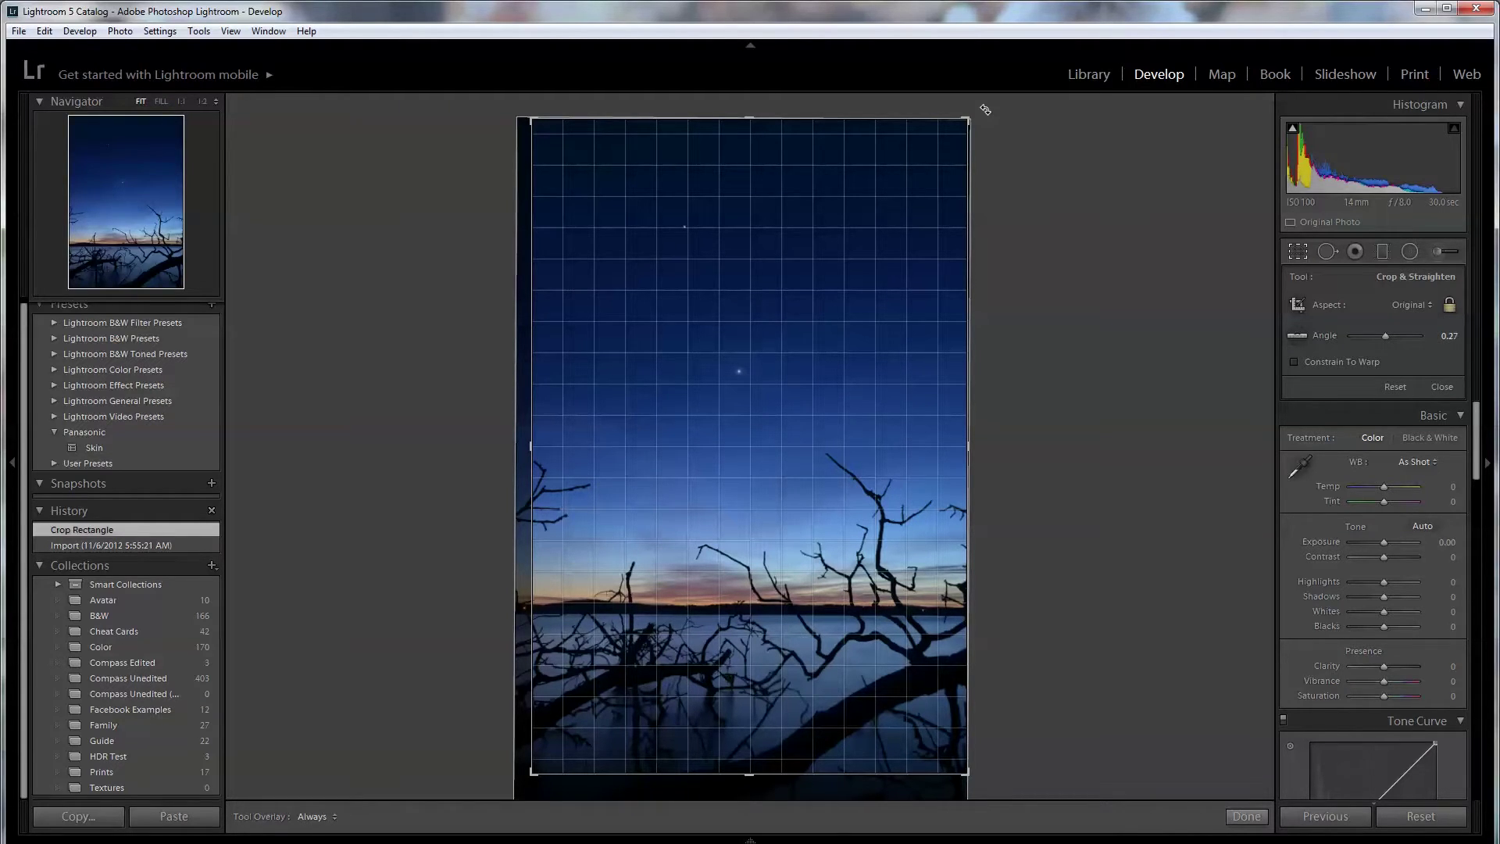
{"action": "left_click_drag", "start_coordinate": [986, 111], "coordinate": [985, 111]}
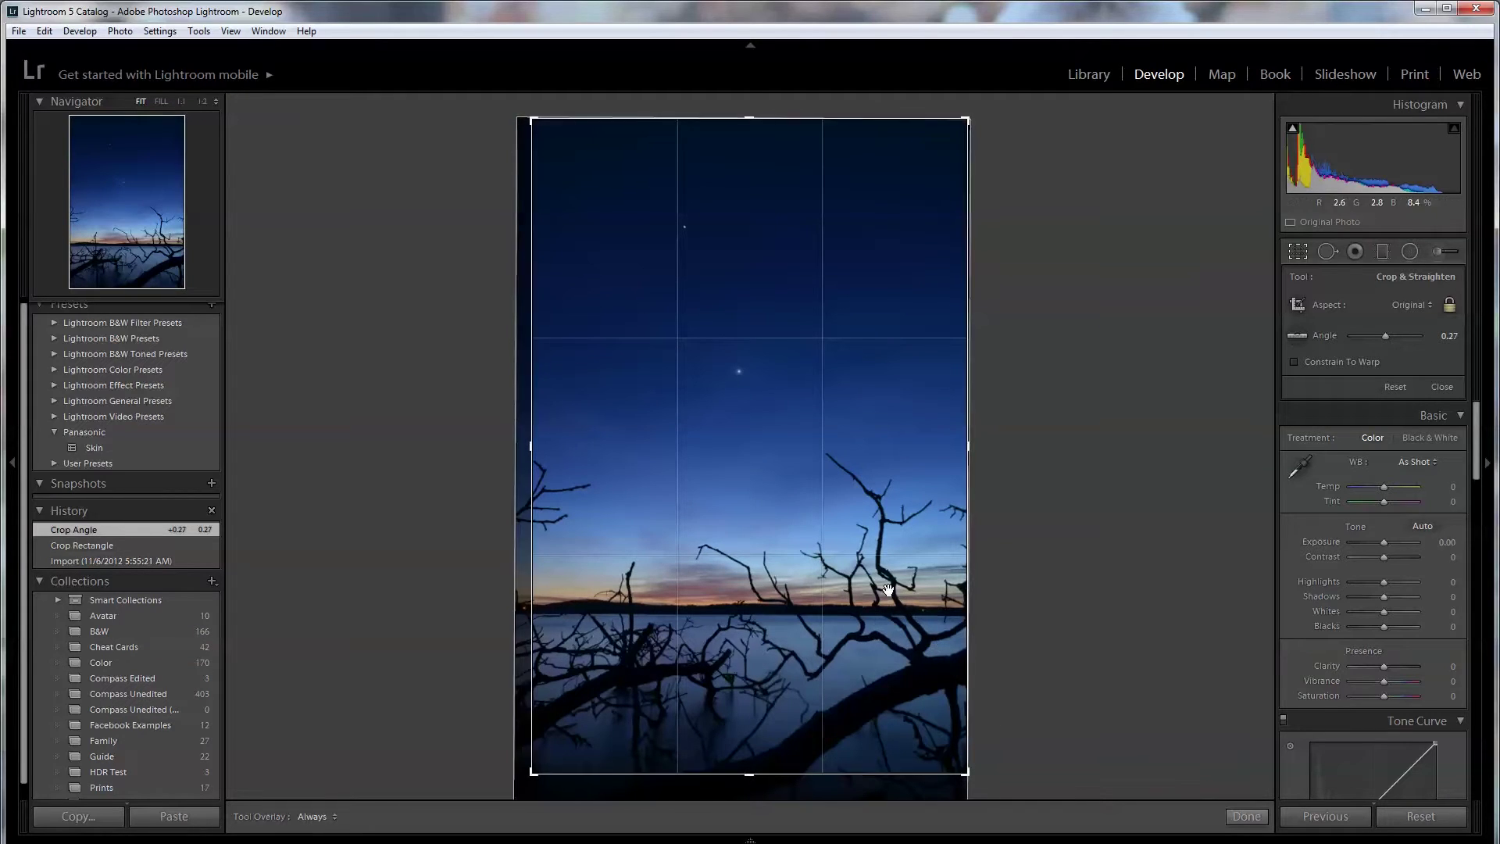
{"action": "left_click", "coordinate": [1247, 817]}
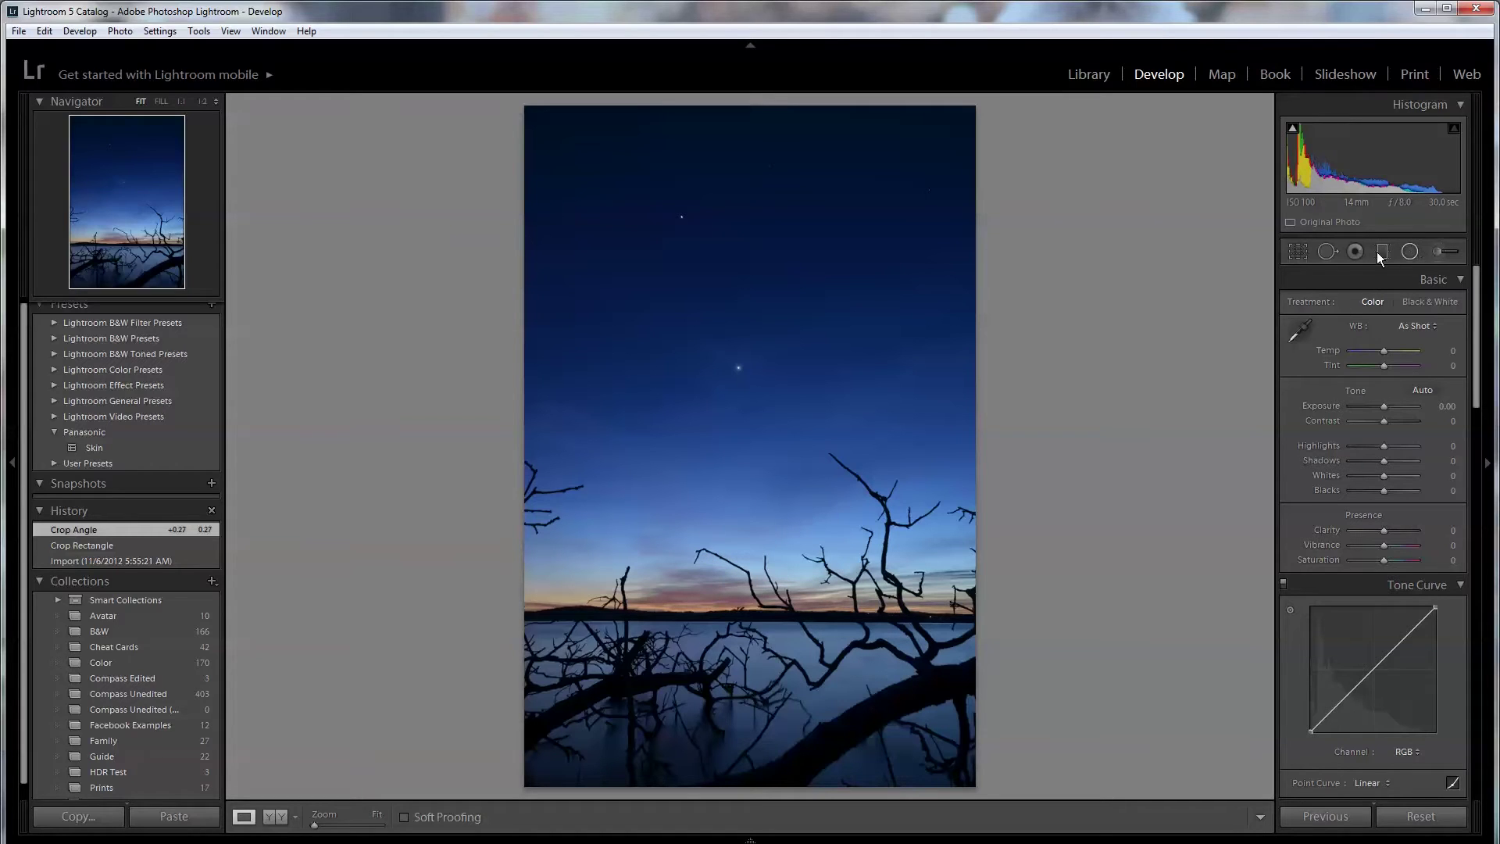
Paint a heal spot over the left-edge sky blemish, then heal the speck near the right edge.
{"action": "left_click", "coordinate": [1326, 251]}
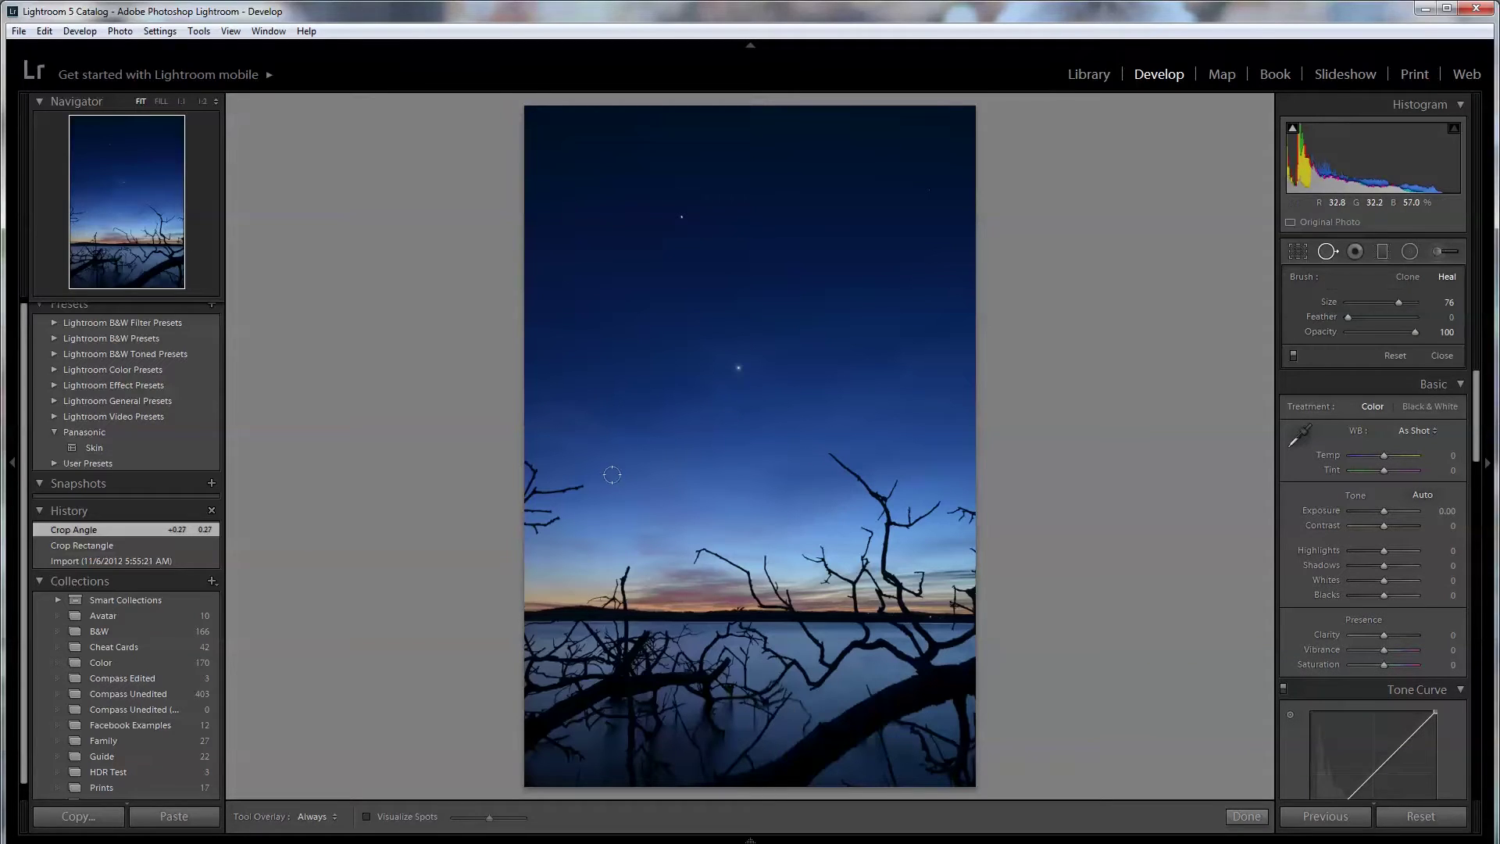
{"action": "scroll", "coordinate": [567, 491], "scroll_direction": "up", "scroll_amount": 3}
{"action": "left_click", "coordinate": [546, 490]}
{"action": "left_click_drag", "start_coordinate": [546, 490], "coordinate": [529, 509]}
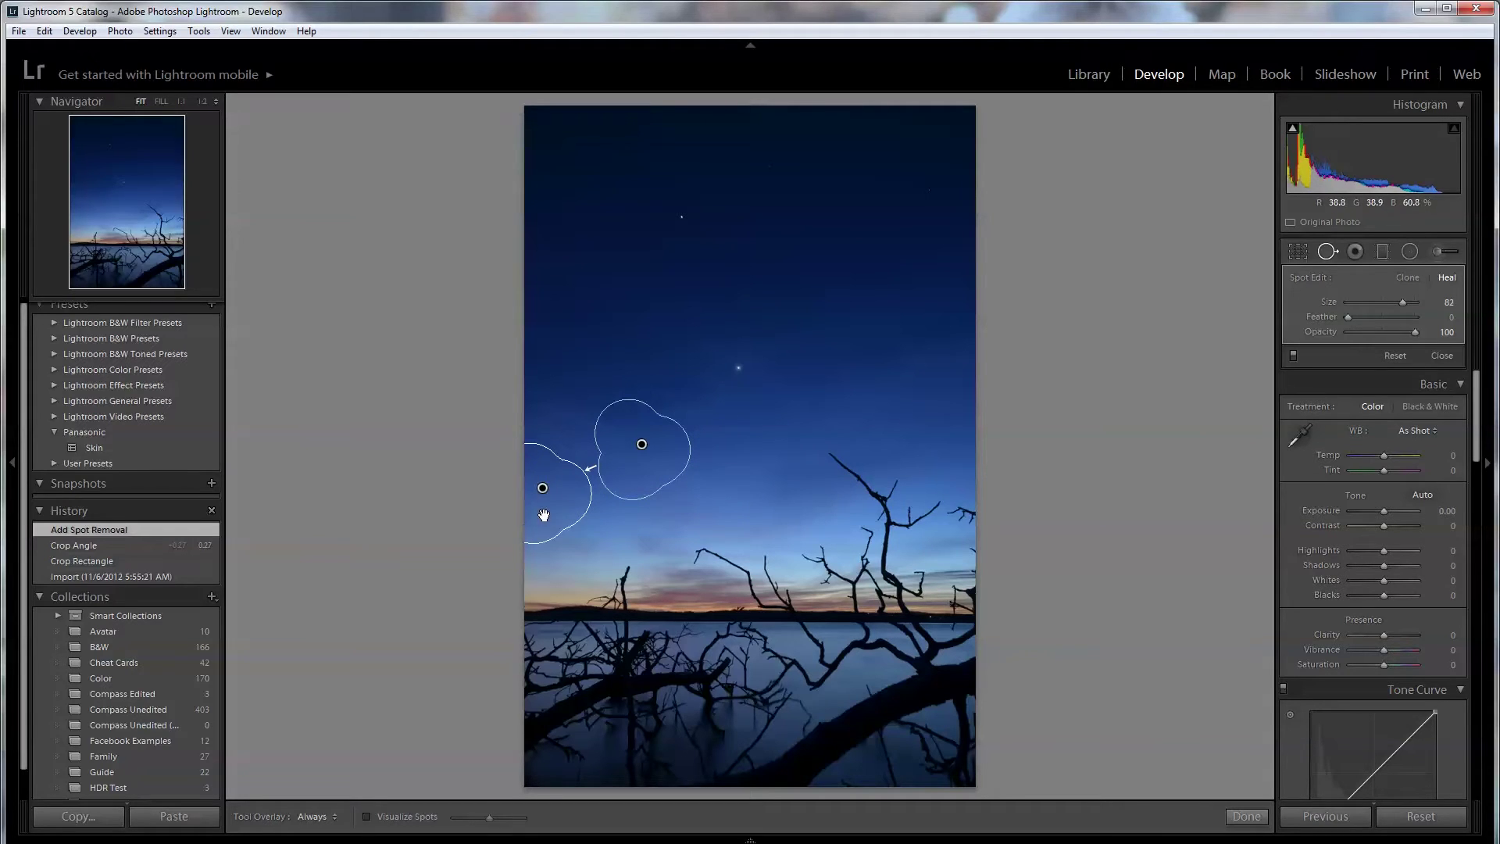
{"action": "left_click", "coordinate": [1245, 817]}
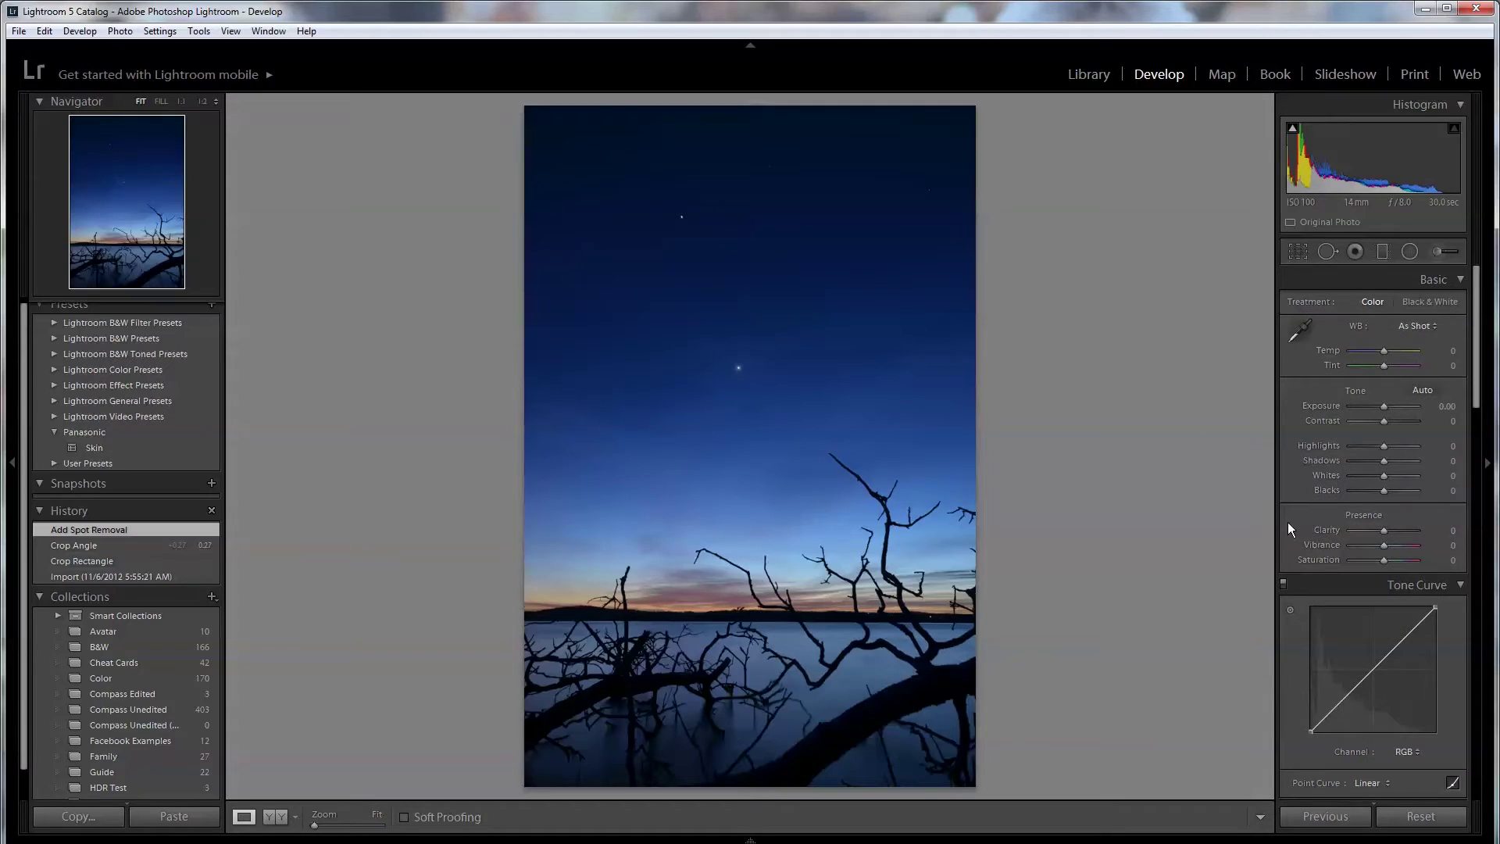
{"action": "left_click", "coordinate": [1327, 250]}
{"action": "scroll", "coordinate": [971, 515], "scroll_direction": "down", "scroll_amount": 1}
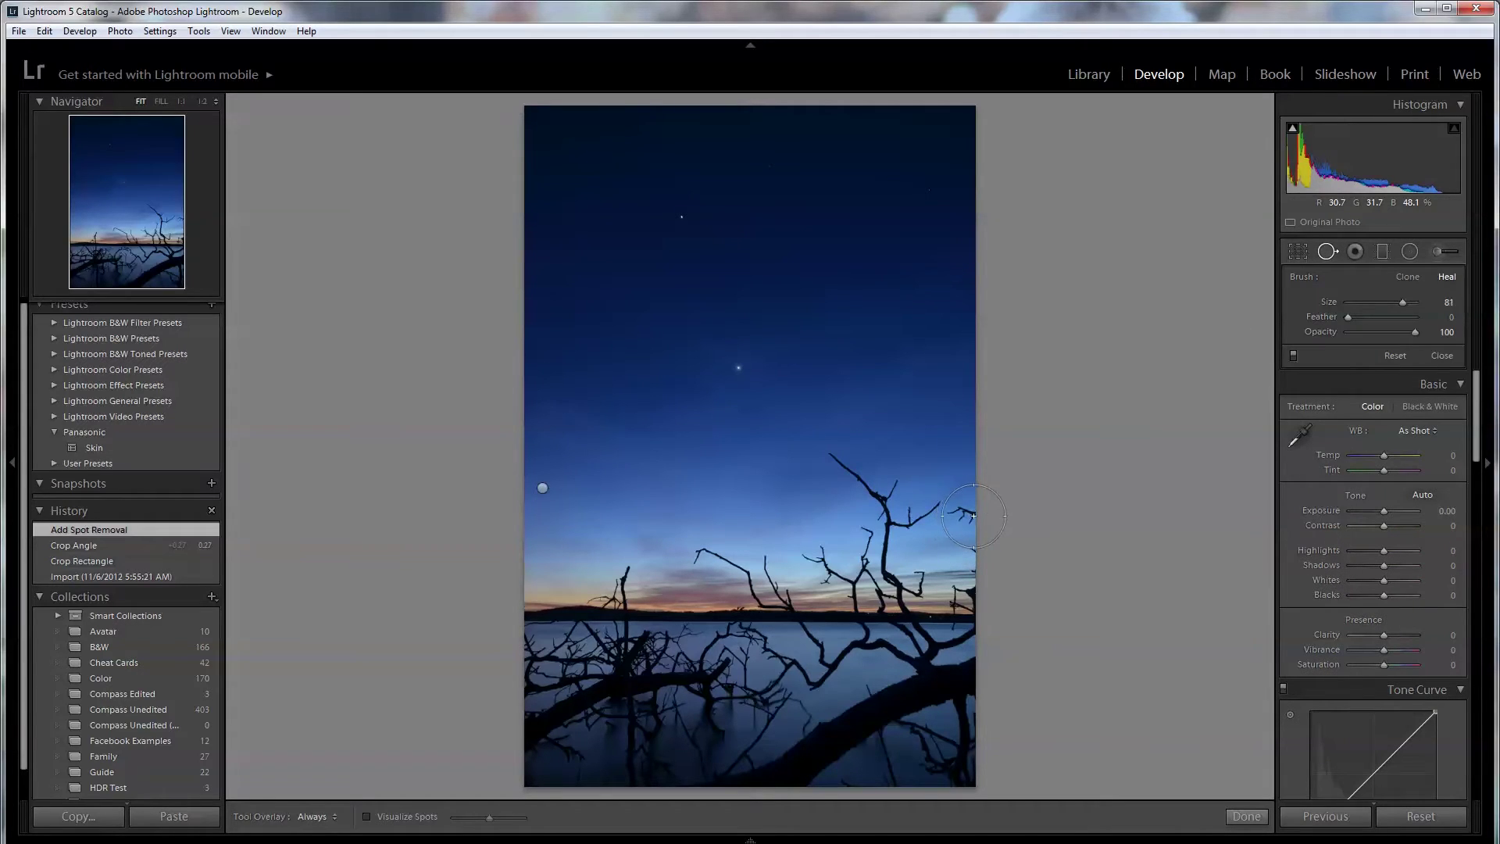
{"action": "scroll", "coordinate": [961, 514], "scroll_direction": "down", "scroll_amount": 2}
{"action": "left_click", "coordinate": [962, 510]}
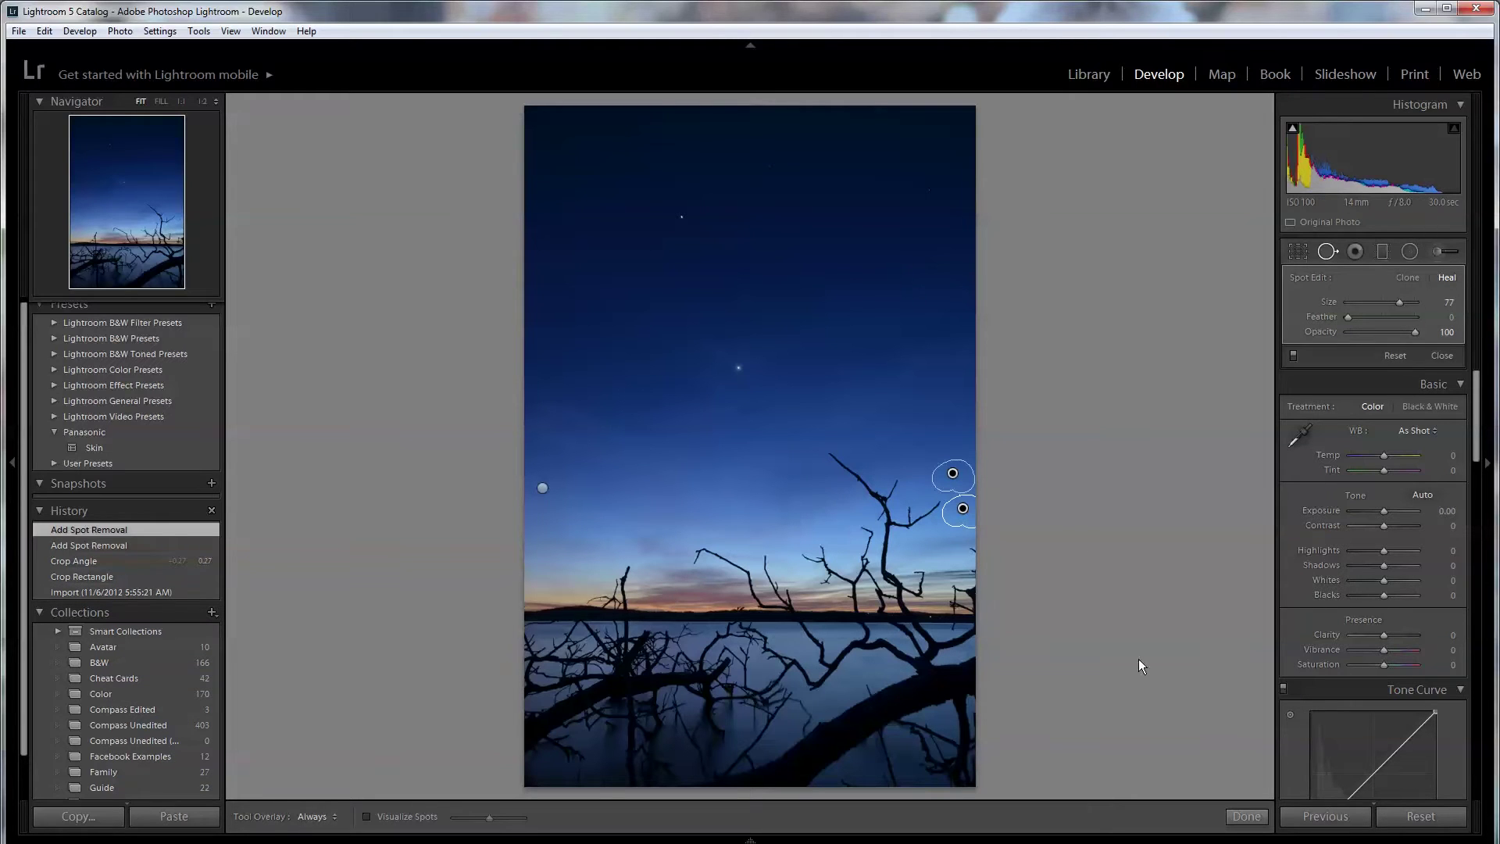
At 1:1 zoom, heal two shoreline lights, taking one heal source from the left.
{"action": "left_click", "coordinate": [1246, 816]}
{"action": "left_click", "coordinate": [928, 633]}
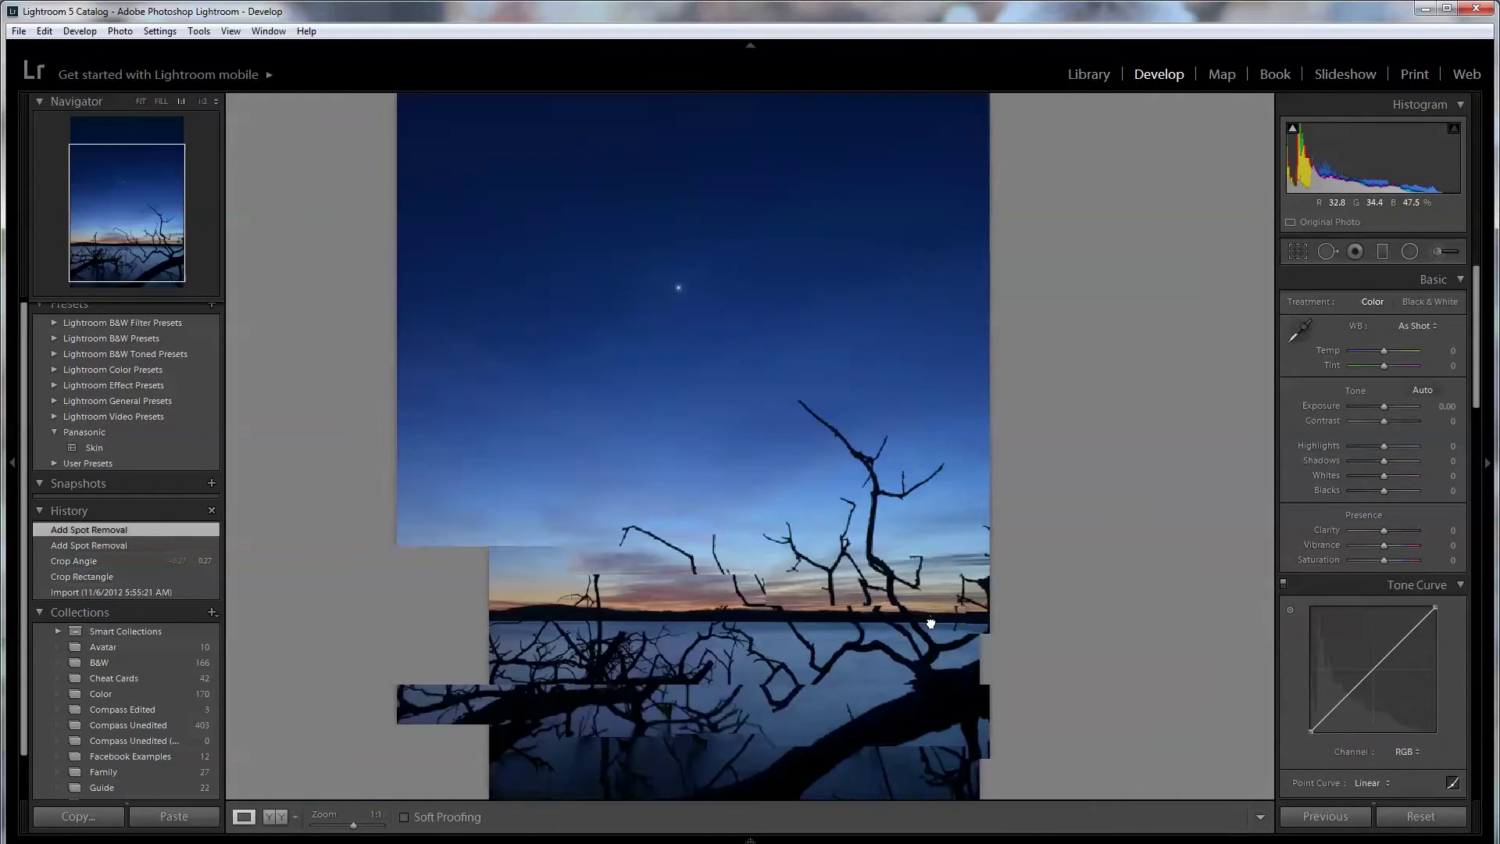
{"action": "left_click", "coordinate": [1324, 254]}
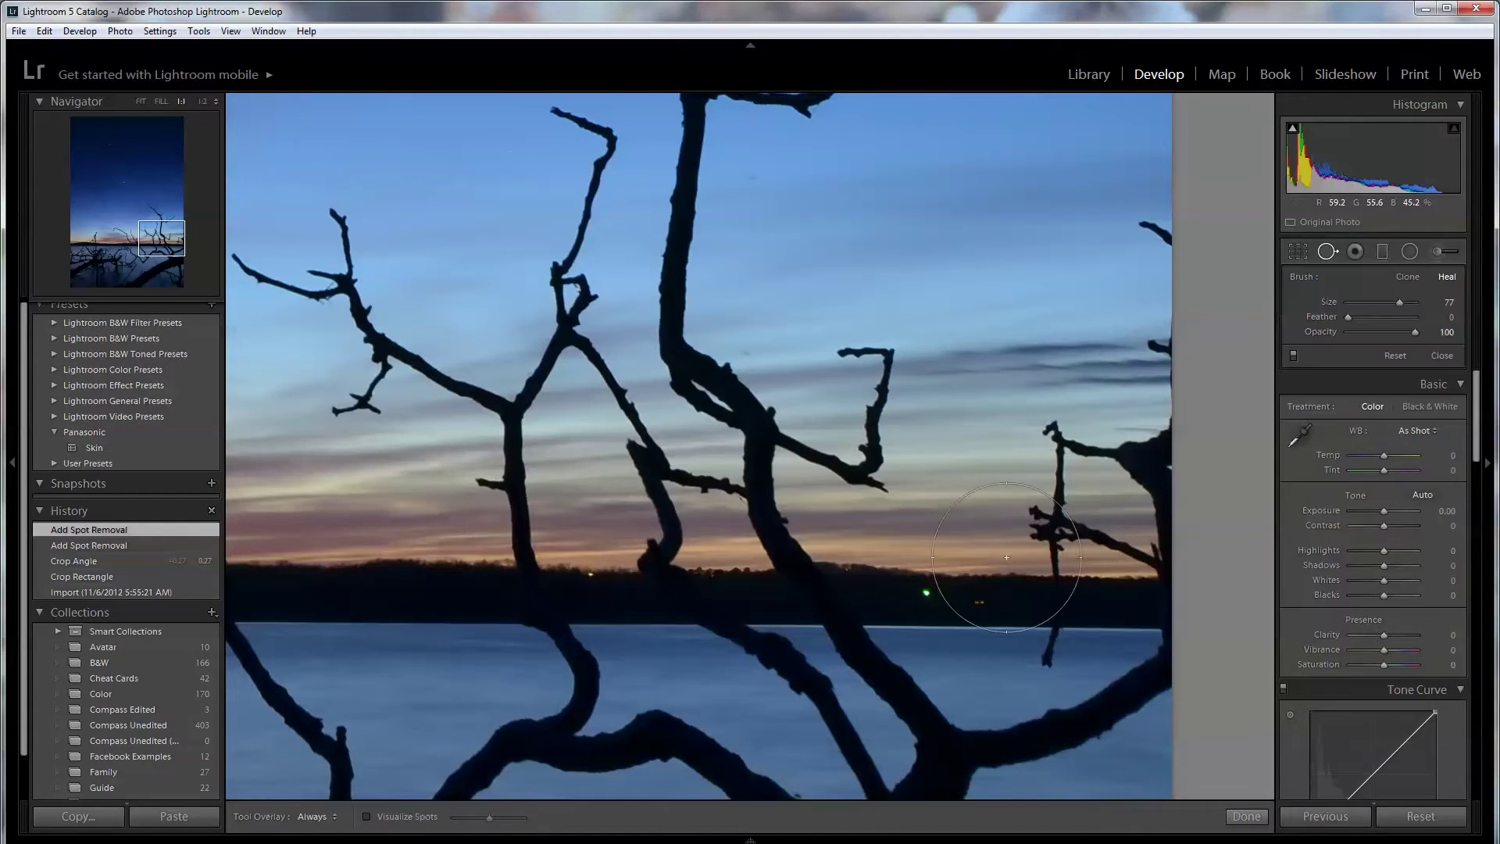
{"action": "scroll", "coordinate": [925, 599], "scroll_direction": "down", "scroll_amount": 3}
{"action": "left_click", "coordinate": [925, 596]}
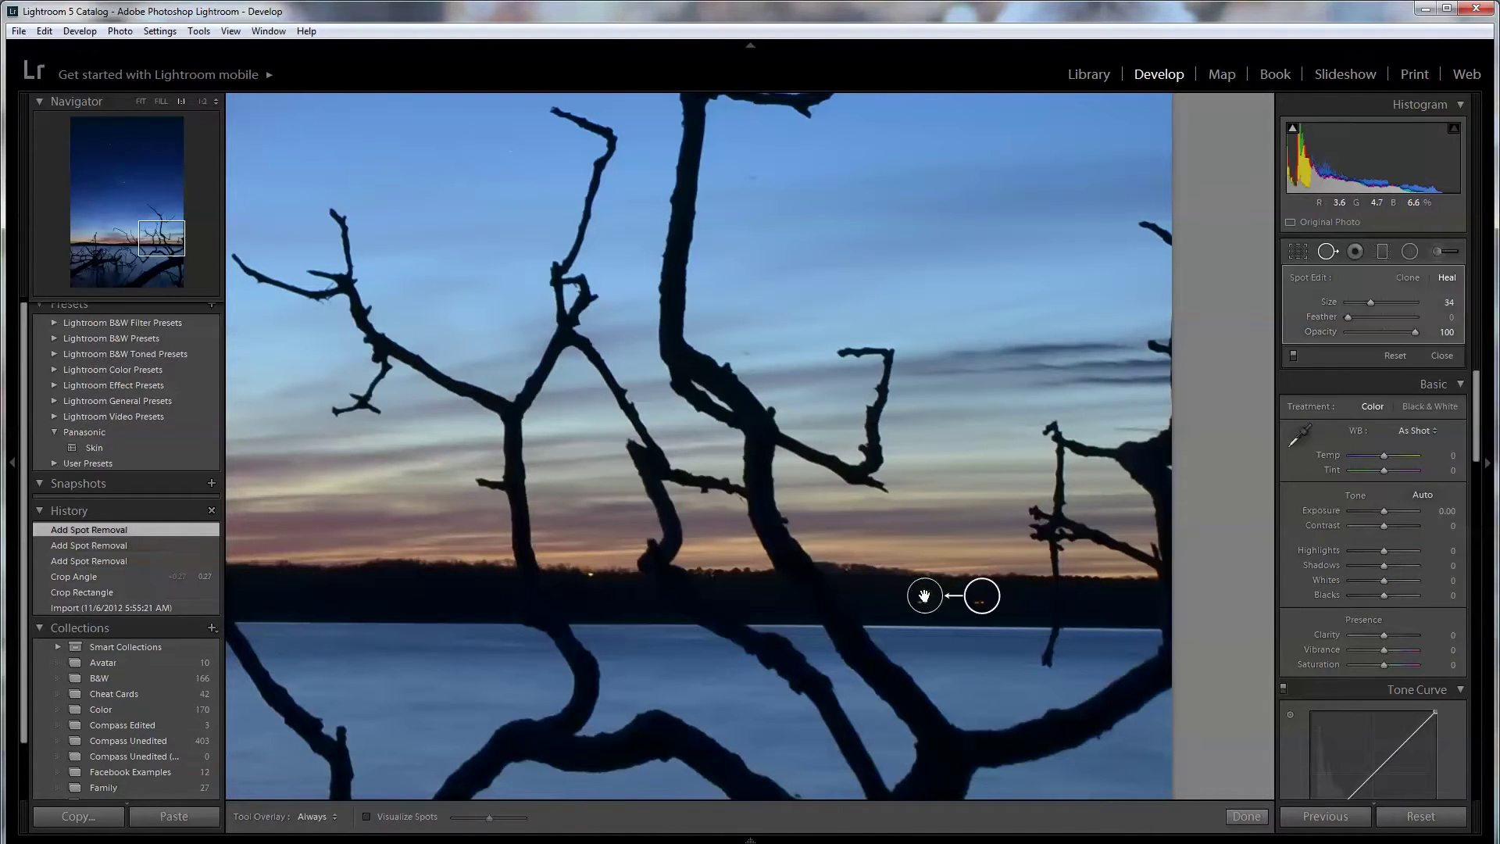
{"action": "mouse_move", "coordinate": [978, 596]}
{"action": "left_mouse_down"}
{"action": "mouse_move", "coordinate": [864, 596]}
{"action": "mouse_move", "coordinate": [891, 596]}
{"action": "left_mouse_up"}
{"action": "left_click", "coordinate": [980, 601]}
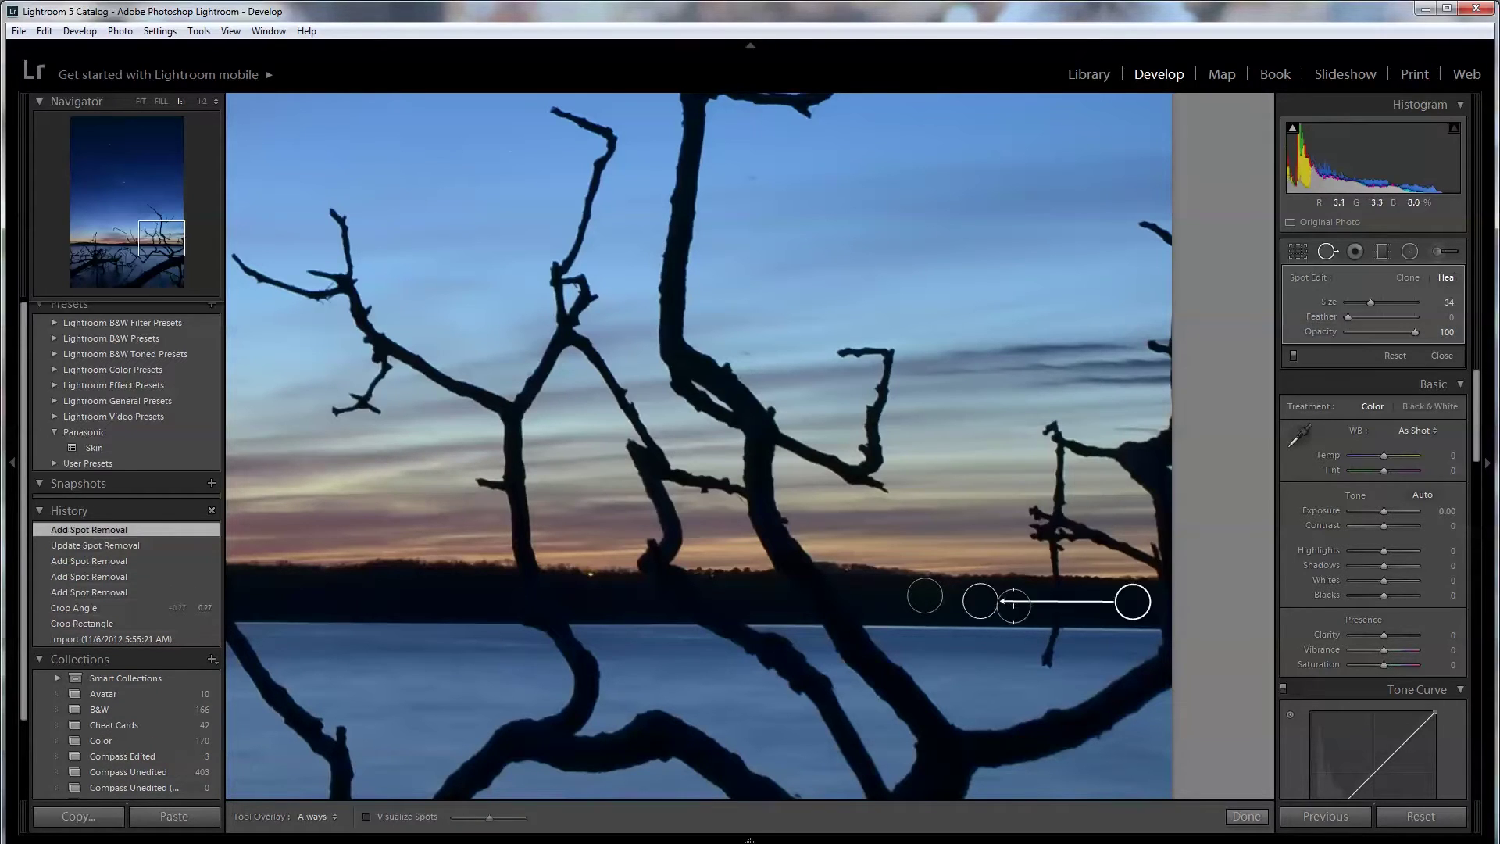
{"action": "left_click", "coordinate": [1246, 817]}
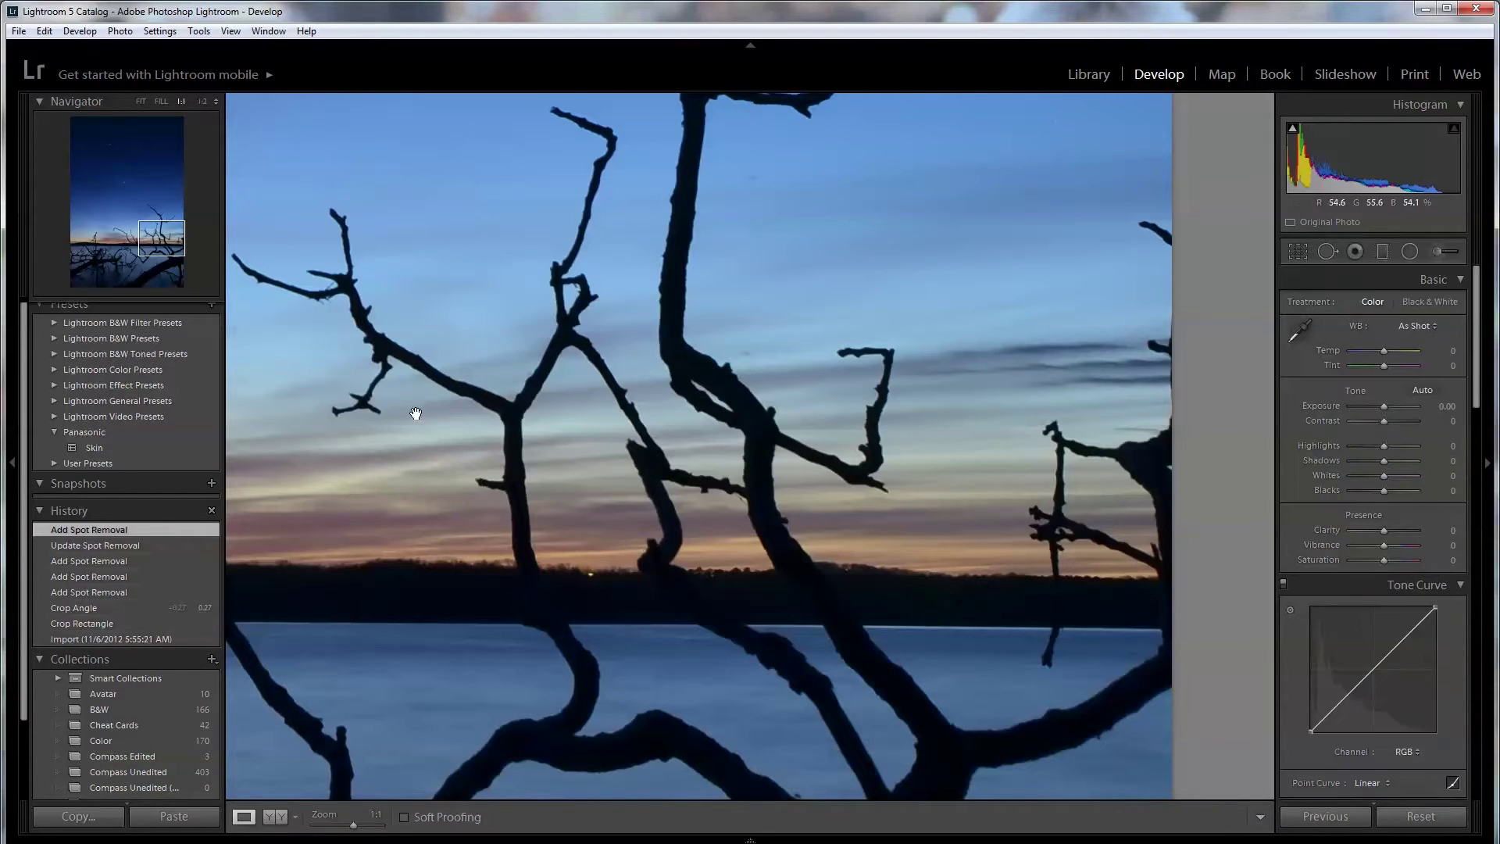
Heal the dark sky speck beside the upper-left branch and return to the full-photo view.
{"action": "left_click_drag", "start_coordinate": [349, 331], "coordinate": [1054, 449]}
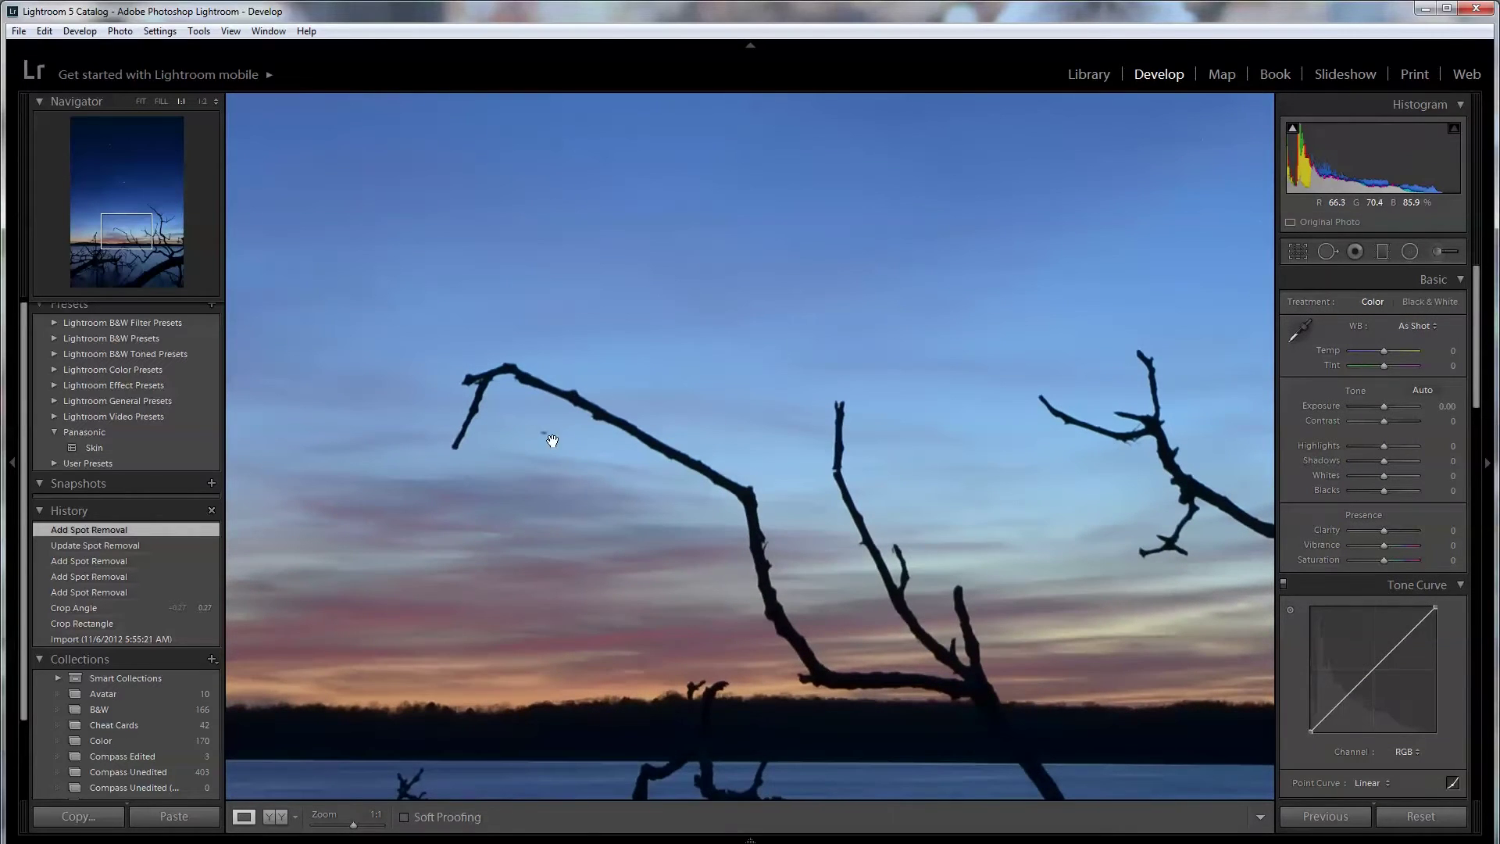
{"action": "left_click", "coordinate": [1320, 253]}
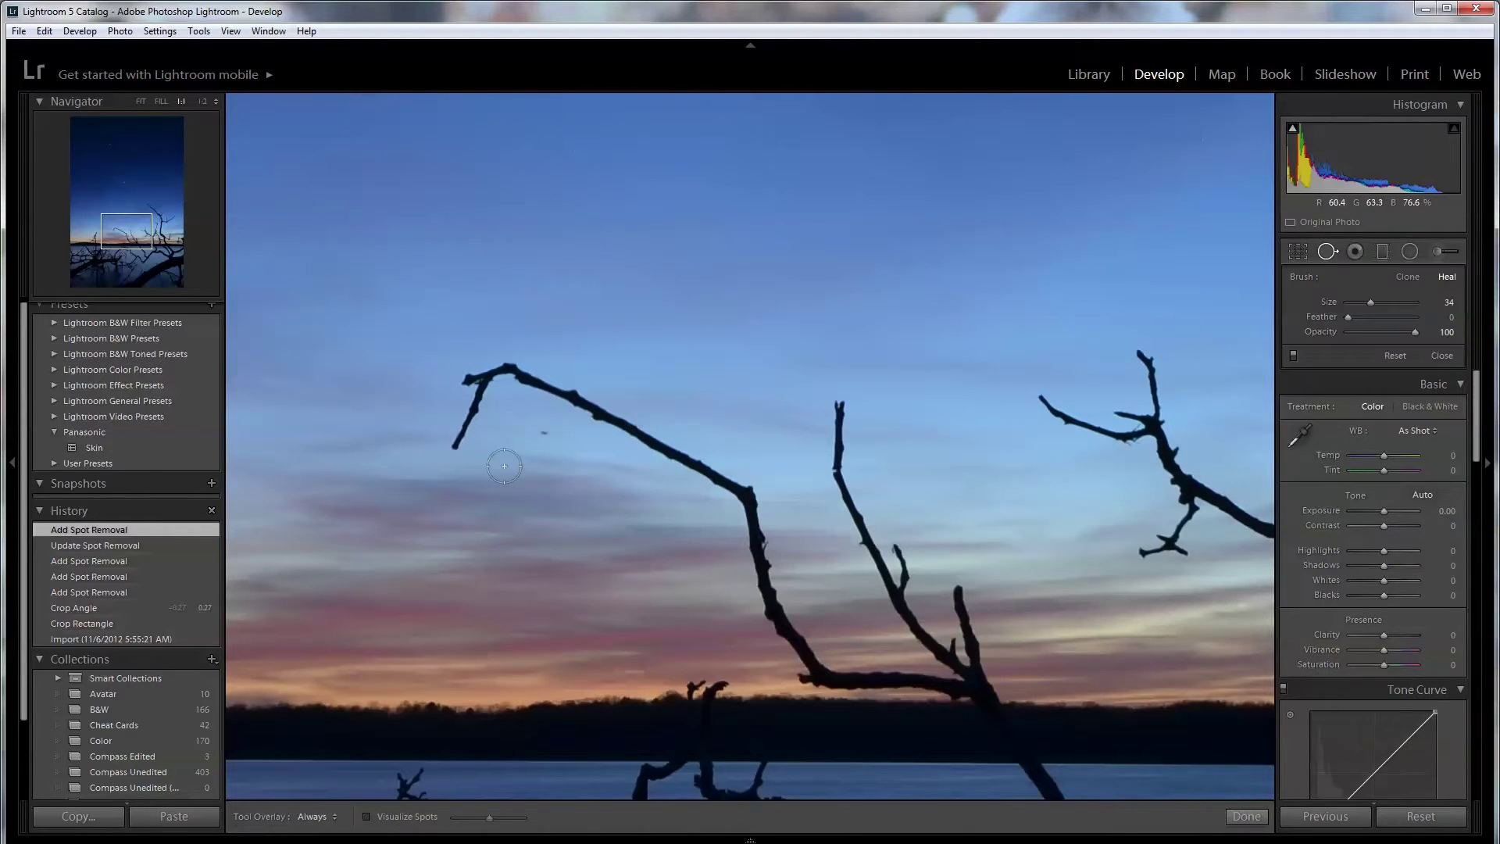
{"action": "left_click", "coordinate": [542, 433]}
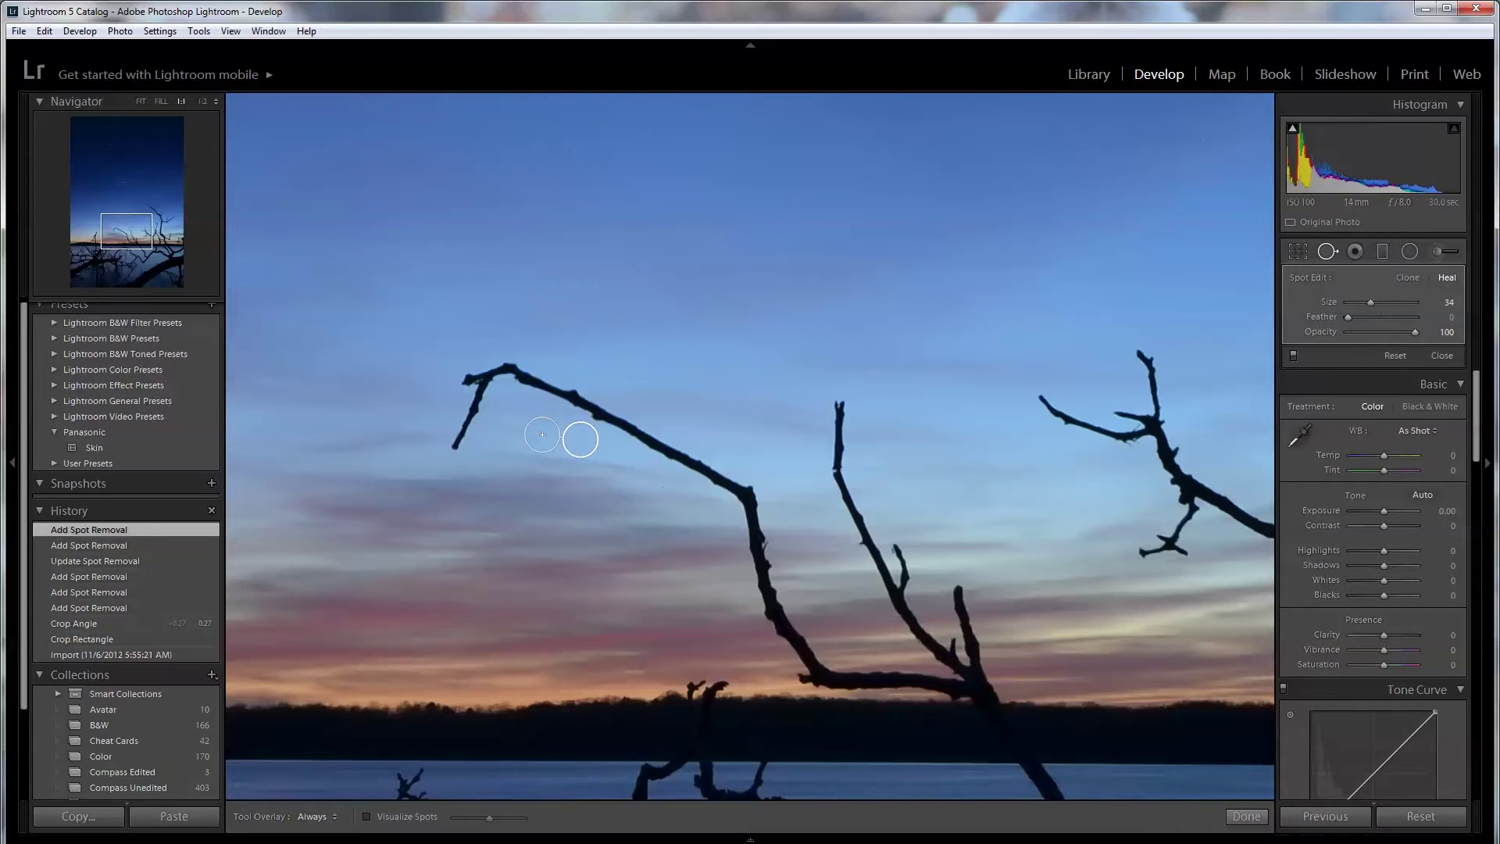
{"action": "left_click", "coordinate": [1246, 816]}
{"action": "left_click", "coordinate": [1000, 611]}
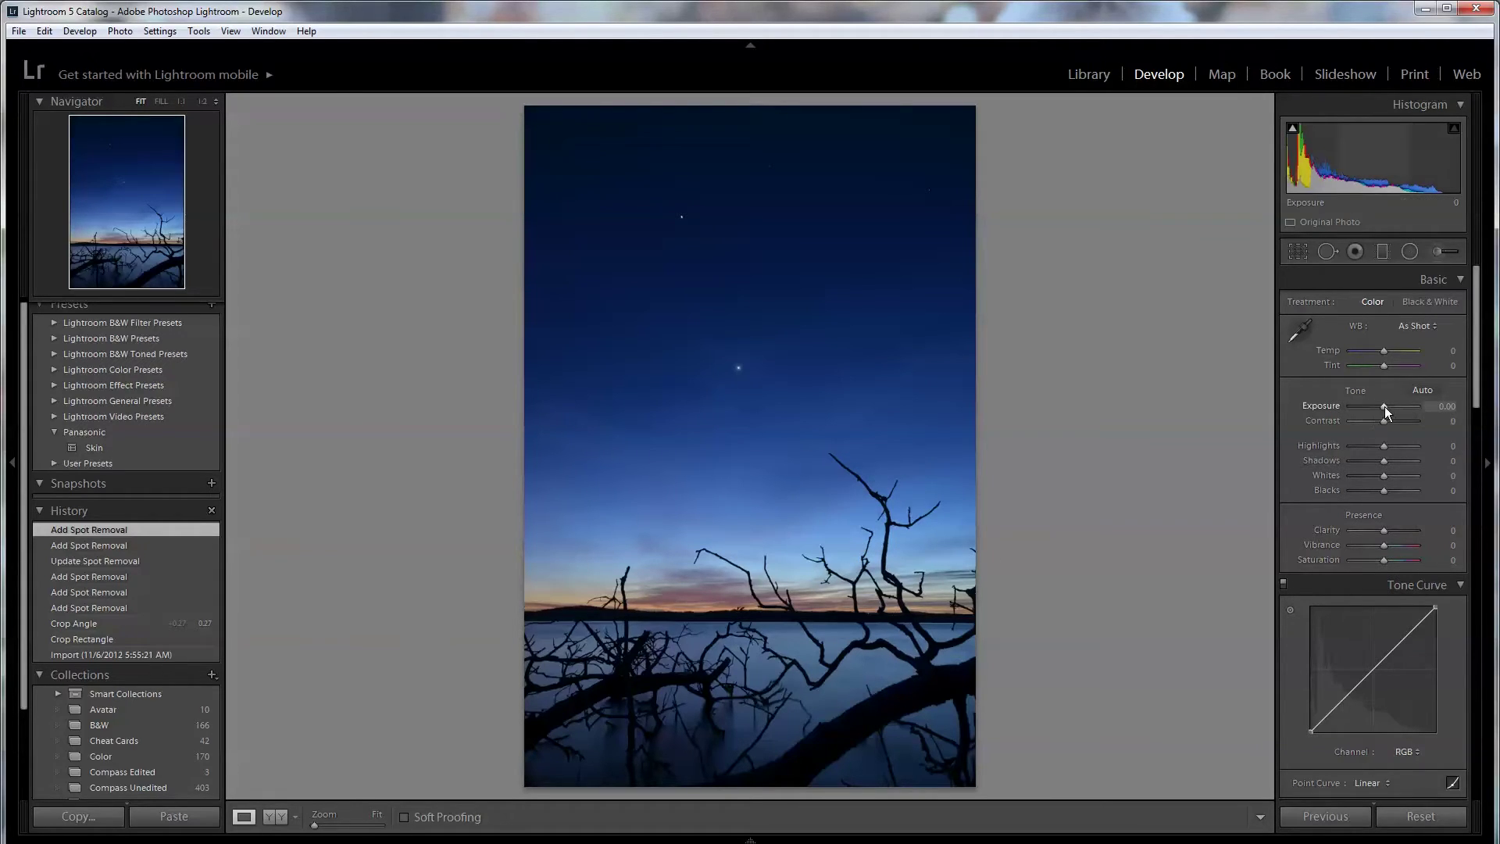
In the Basic panel, raise Exposure to +0.48 and Contrast to +19, then trial Highlights at +100.
{"action": "left_click_drag", "start_coordinate": [1385, 407], "coordinate": [1388, 406]}
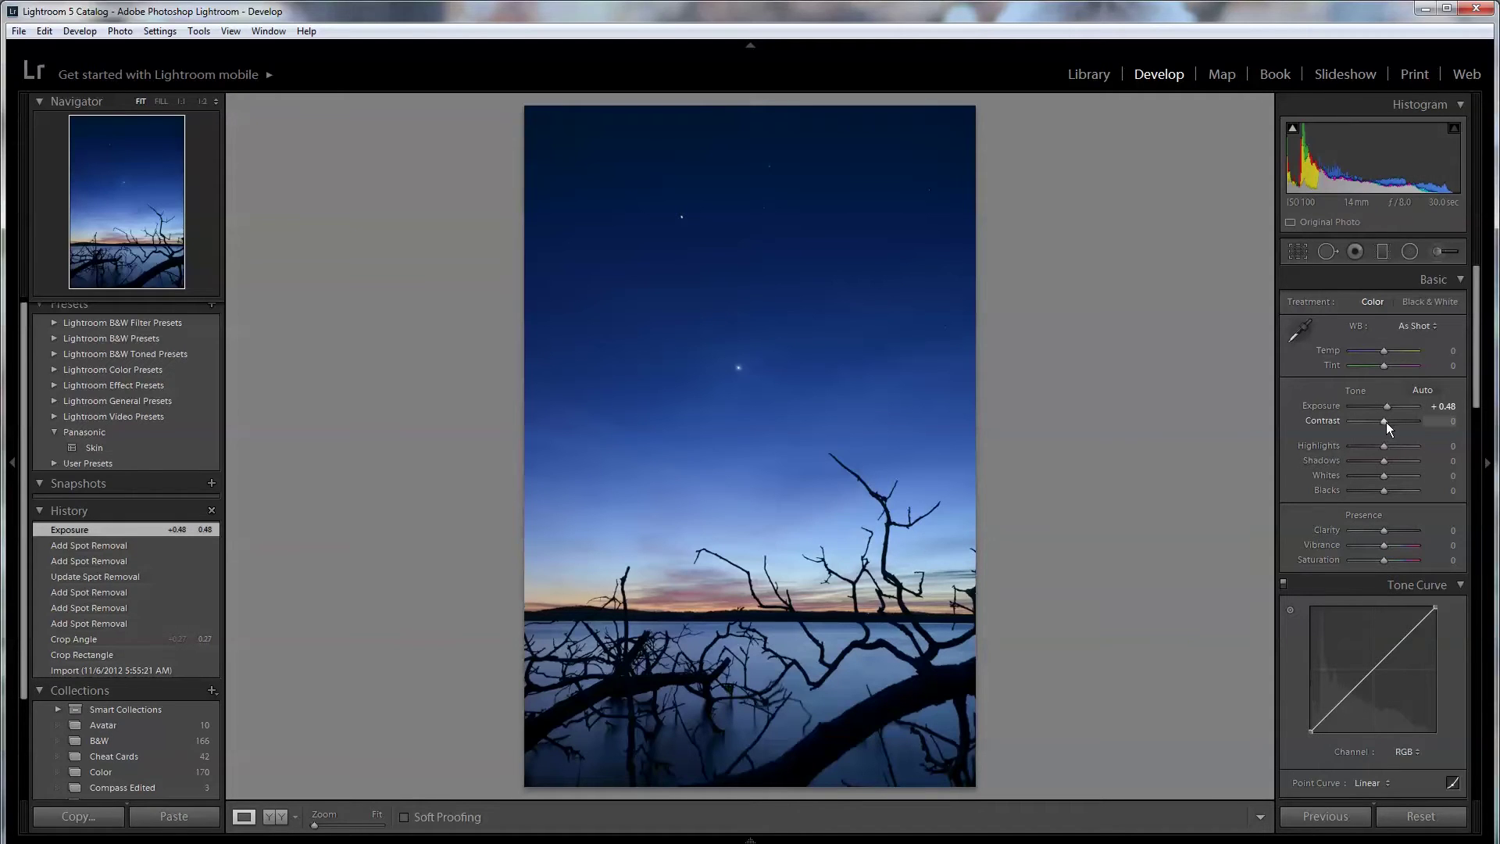
{"action": "left_click_drag", "start_coordinate": [1384, 421], "coordinate": [1389, 421]}
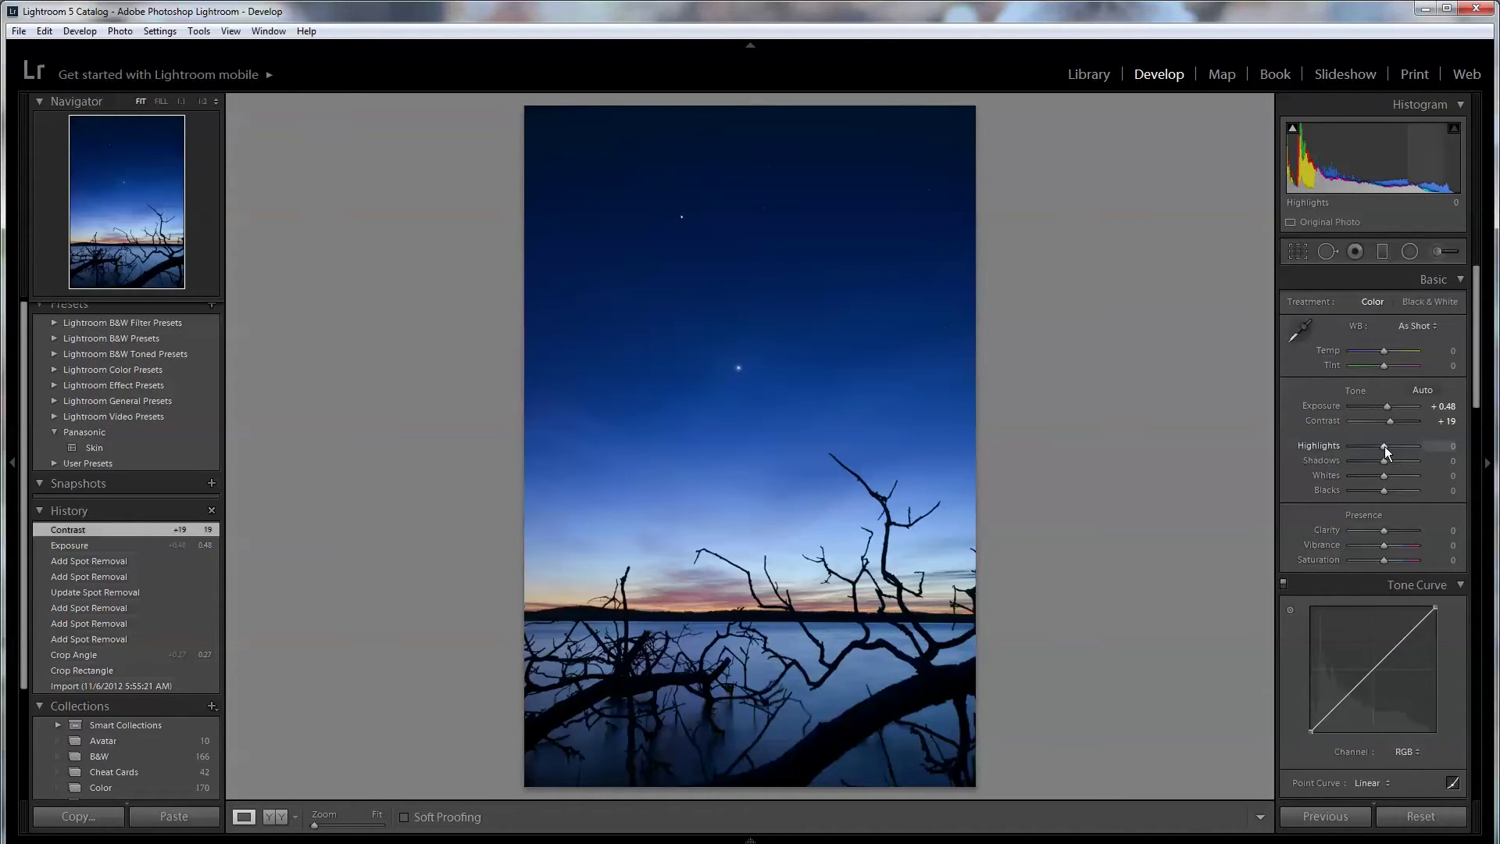
{"action": "left_click_drag", "start_coordinate": [1384, 445], "coordinate": [1422, 459]}
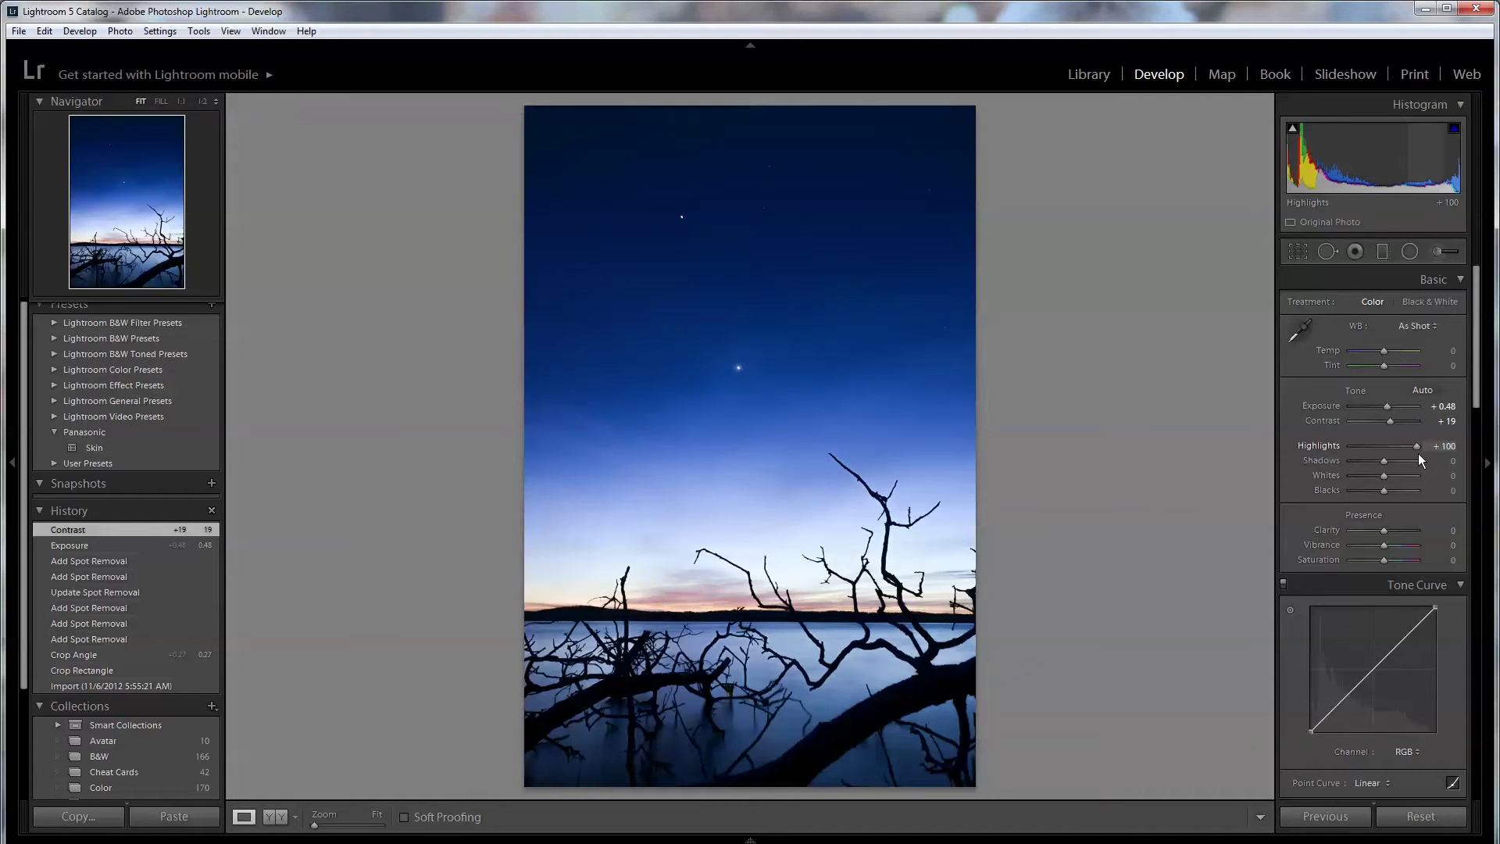
Set Highlights to -24 and Blacks to -43 in the Basic panel.
{"action": "left_click_drag", "start_coordinate": [1419, 454], "coordinate": [1375, 455]}
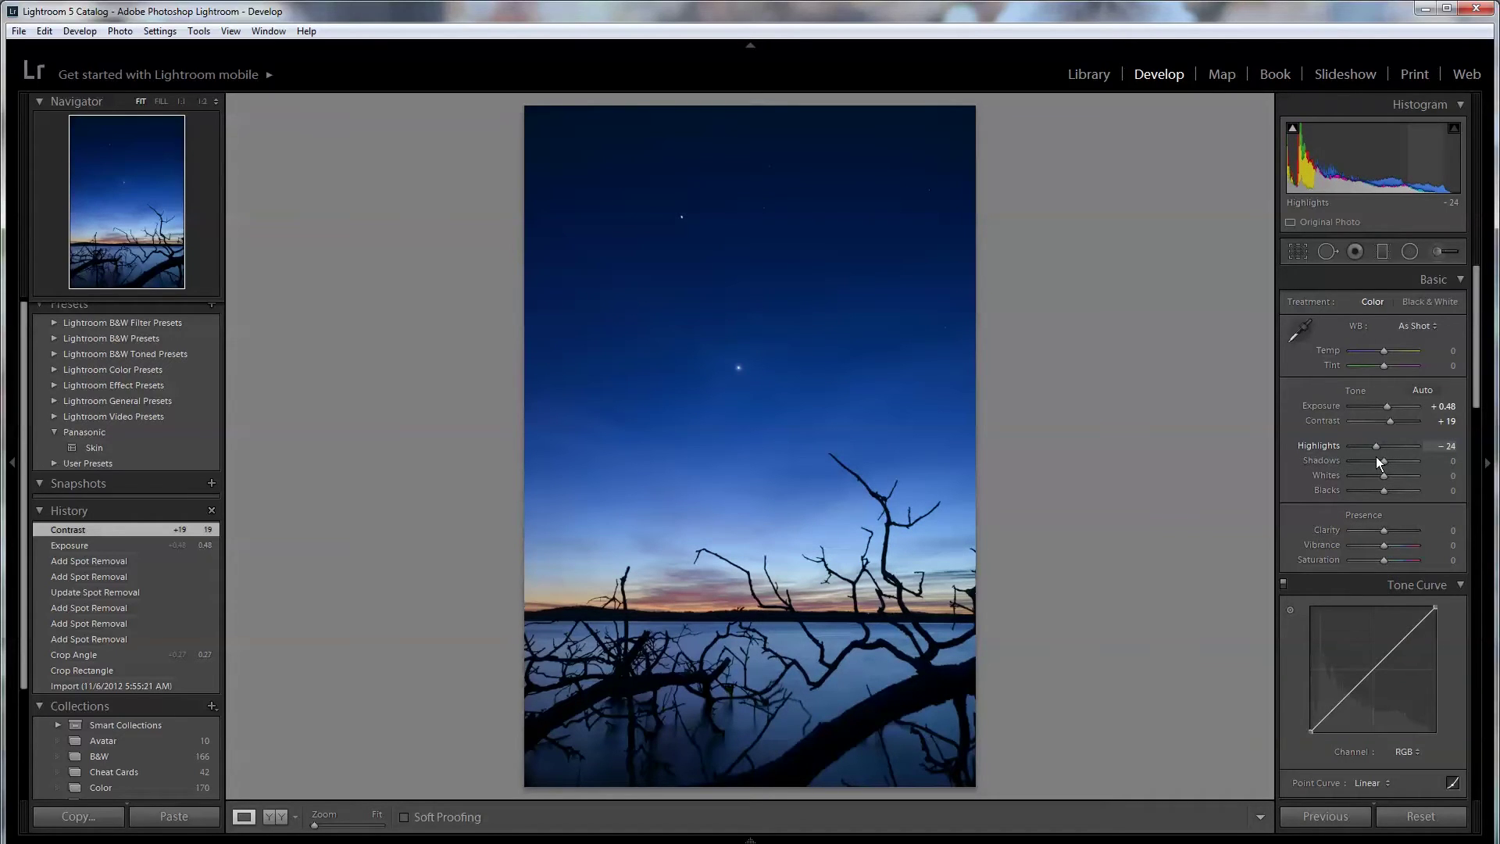
{"action": "left_click_drag", "start_coordinate": [1376, 457], "coordinate": [1376, 456]}
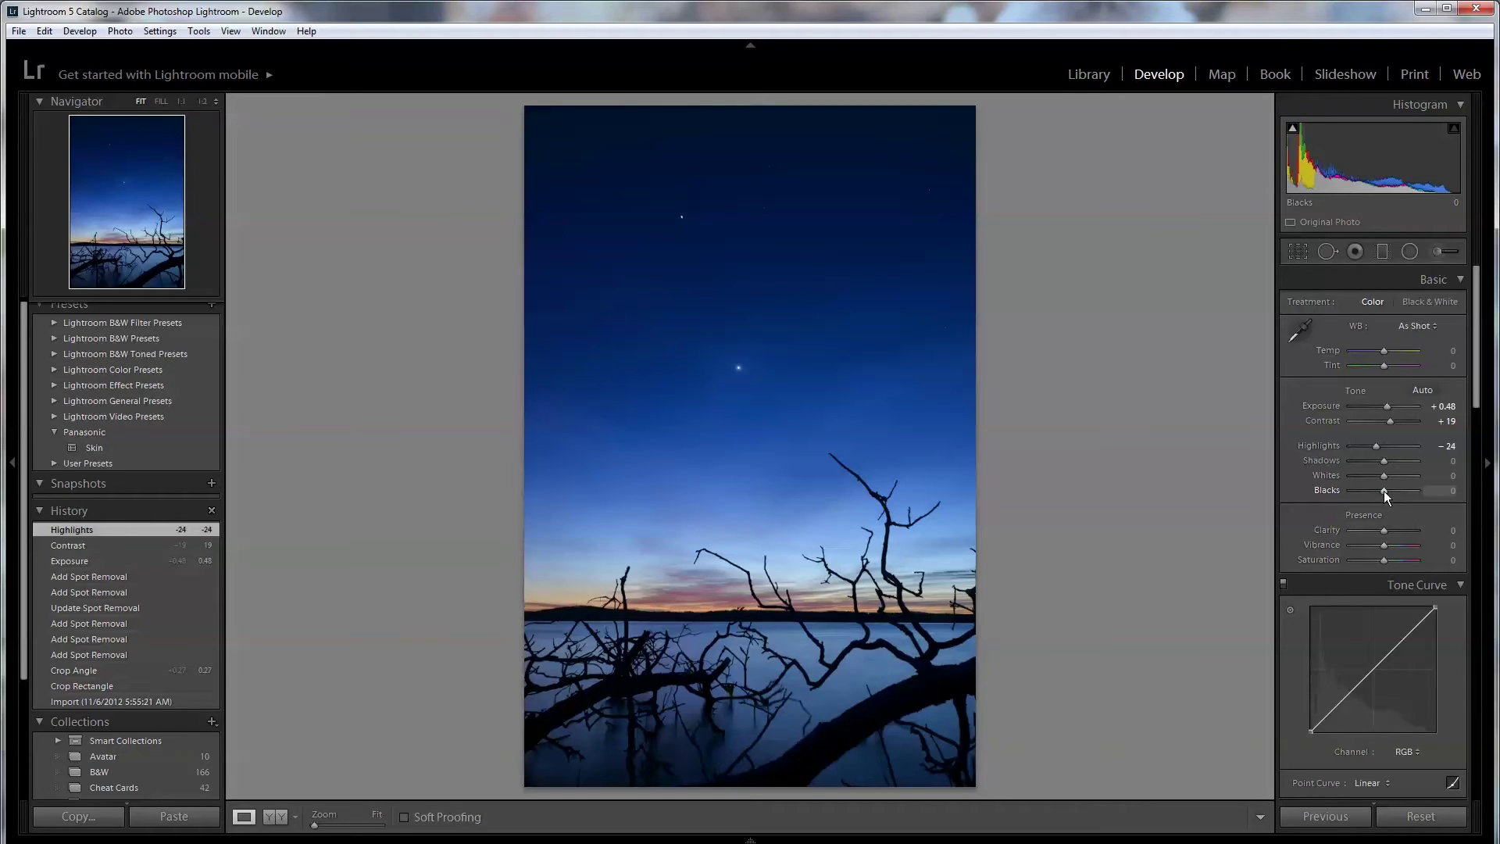
{"action": "left_click_drag", "start_coordinate": [1384, 491], "coordinate": [1370, 493]}
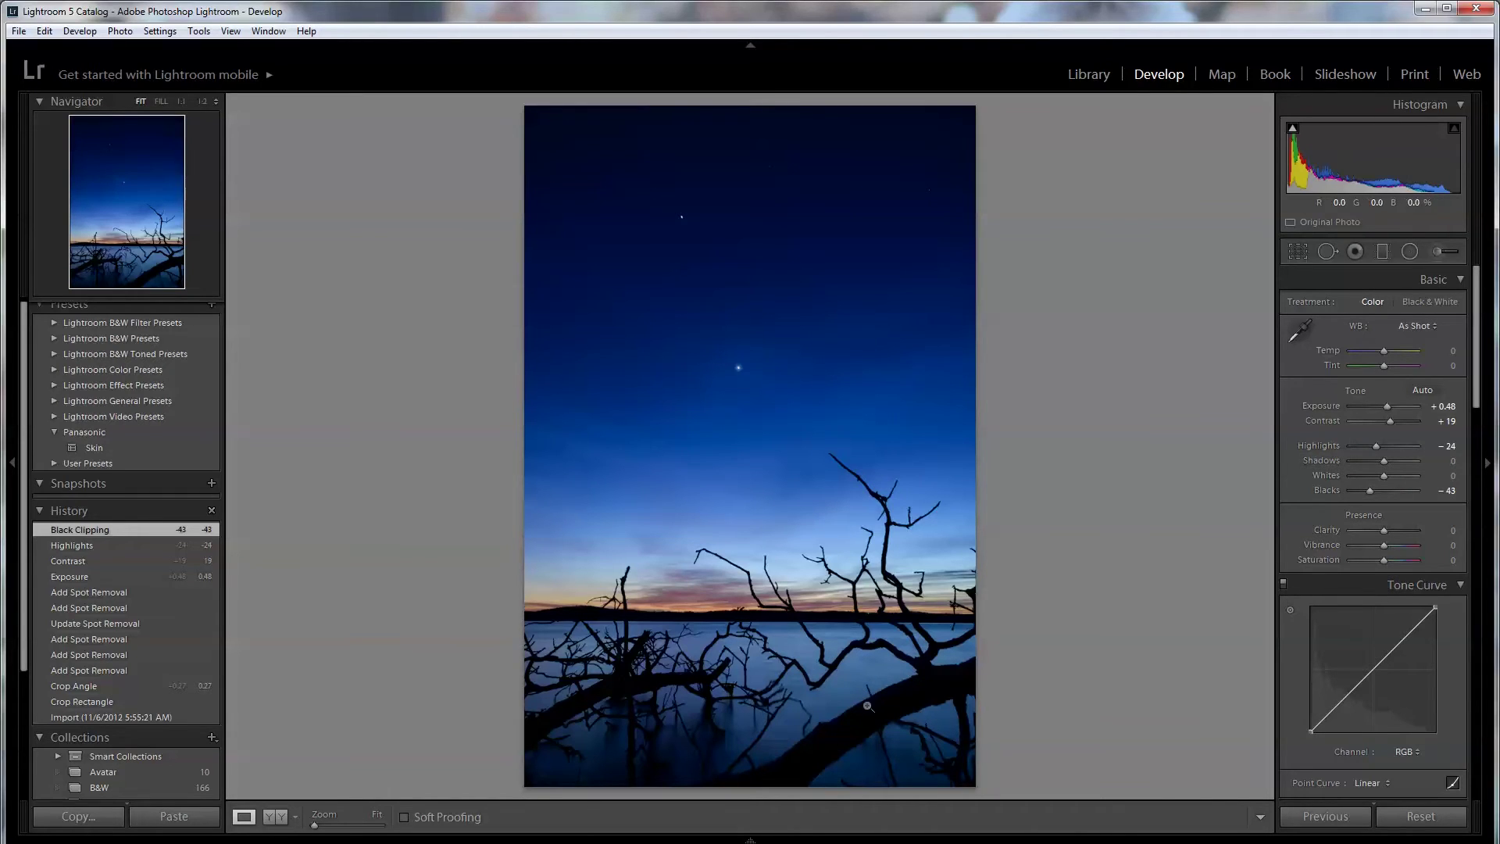
{"action": "left_click", "coordinate": [1440, 251]}
Brush a local adjustment across the lake water with Sharpness 0 and Highlights +36.
{"action": "key", "text": "h"}
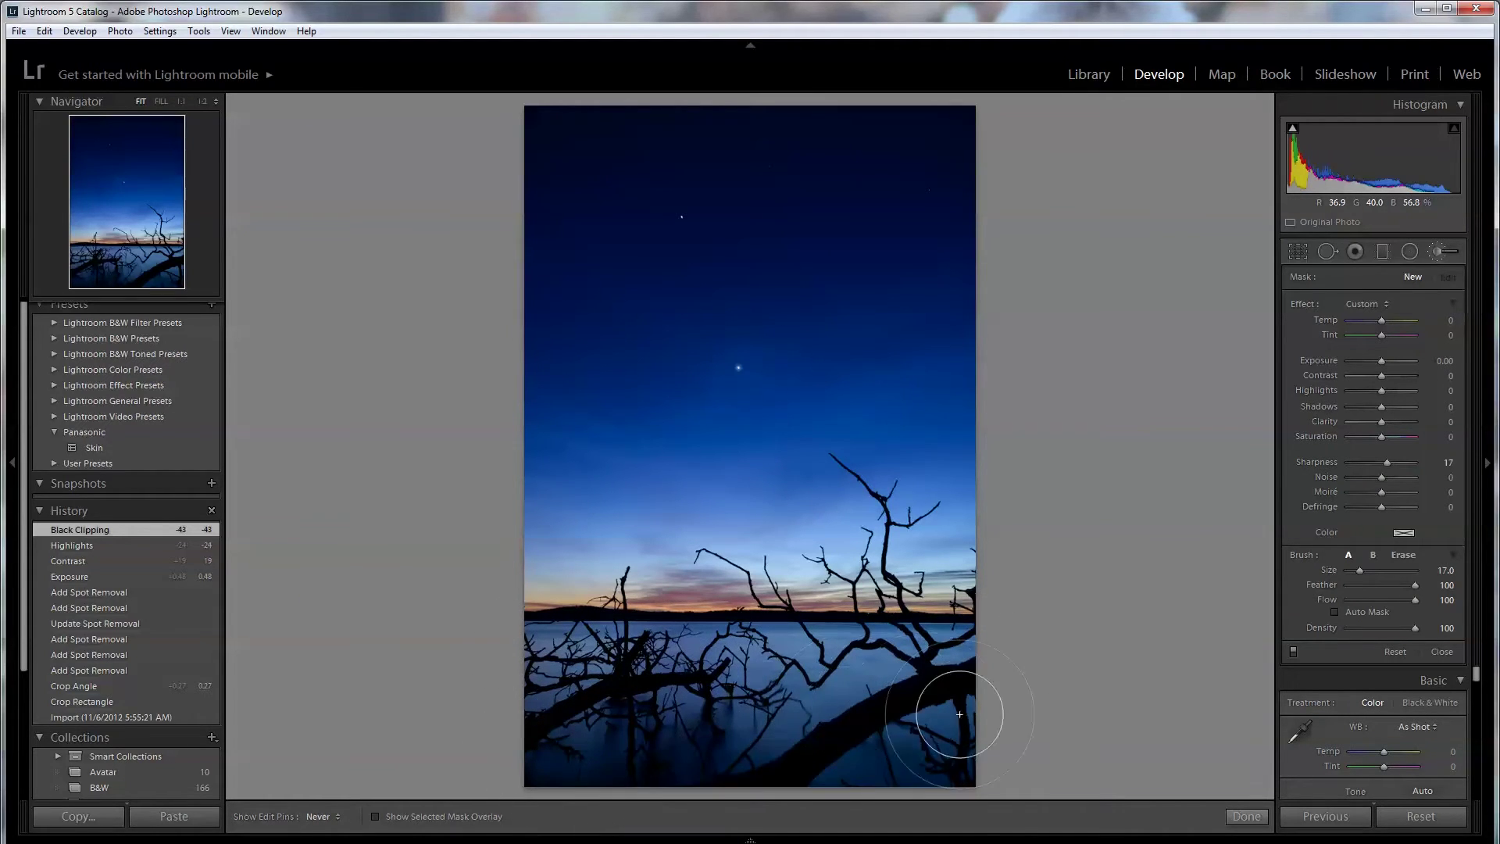
{"action": "mouse_move", "coordinate": [519, 693]}
{"action": "left_mouse_down"}
{"action": "mouse_move", "coordinate": [542, 679]}
{"action": "mouse_move", "coordinate": [820, 724]}
{"action": "mouse_move", "coordinate": [641, 716]}
{"action": "left_mouse_up"}
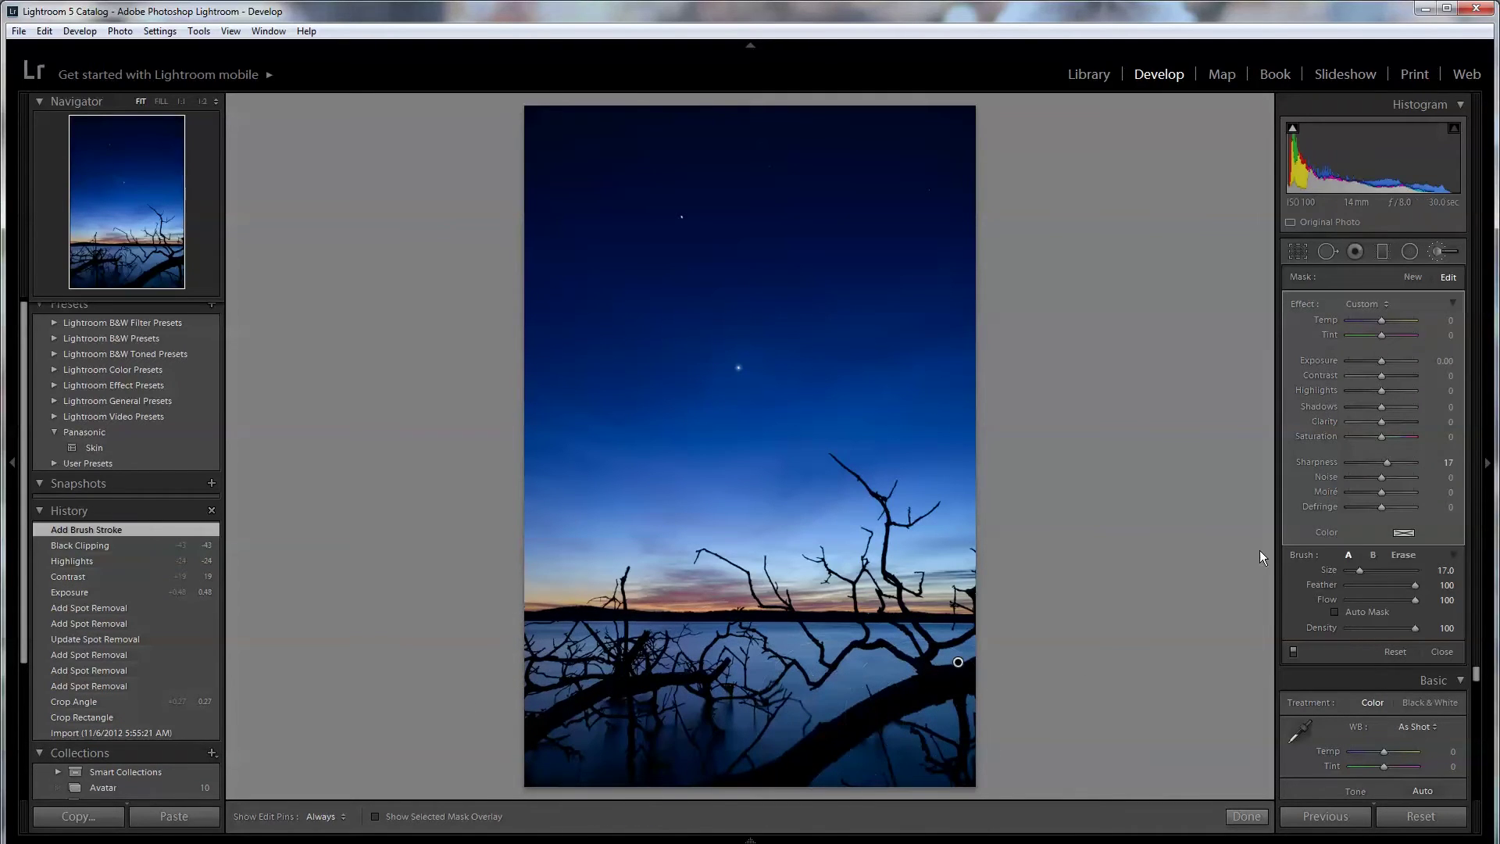
{"action": "double_click", "coordinate": [1387, 461]}
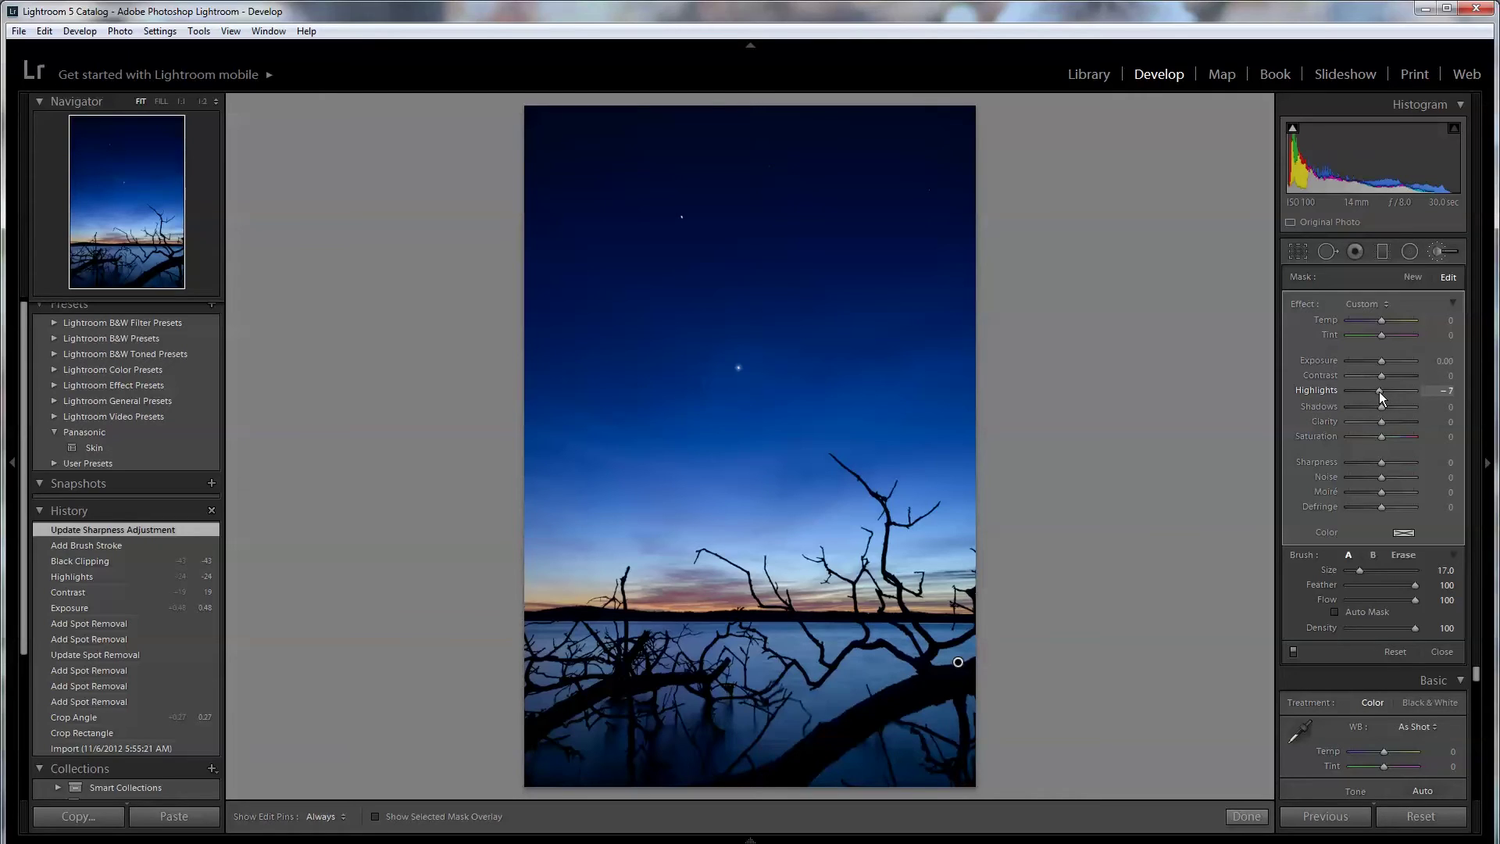
{"action": "mouse_move", "coordinate": [1379, 391]}
{"action": "left_mouse_down"}
{"action": "mouse_move", "coordinate": [1428, 399]}
{"action": "mouse_move", "coordinate": [1396, 398]}
{"action": "left_mouse_up"}
{"action": "key", "text": "h"}
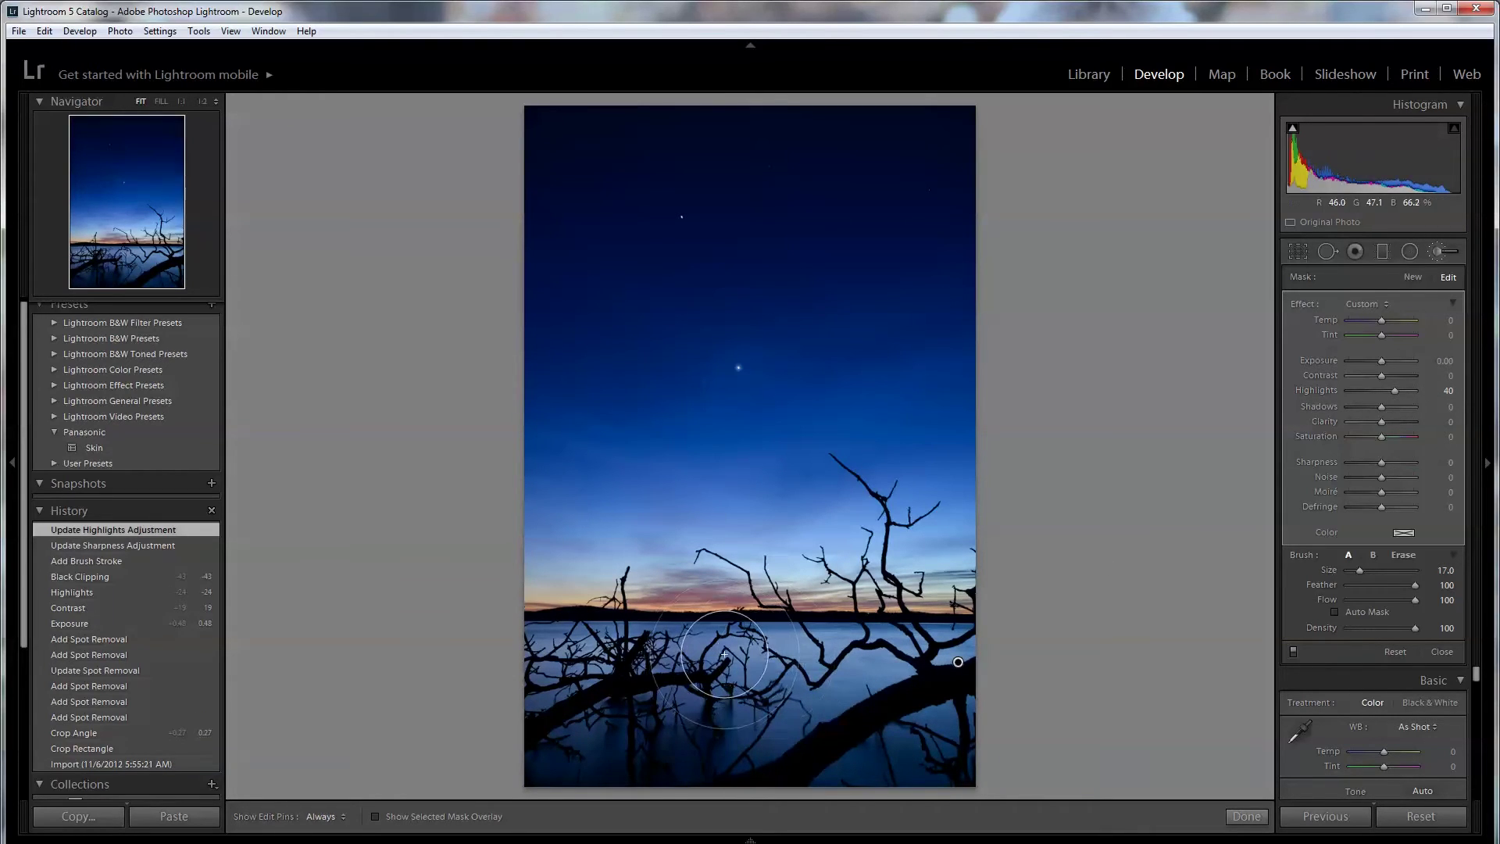
{"action": "mouse_move", "coordinate": [547, 655]}
{"action": "left_mouse_down"}
{"action": "mouse_move", "coordinate": [536, 757]}
{"action": "mouse_move", "coordinate": [619, 781]}
{"action": "mouse_move", "coordinate": [684, 759]}
{"action": "mouse_move", "coordinate": [916, 755]}
{"action": "mouse_move", "coordinate": [957, 715]}
{"action": "left_mouse_up"}
{"action": "key", "text": "h"}
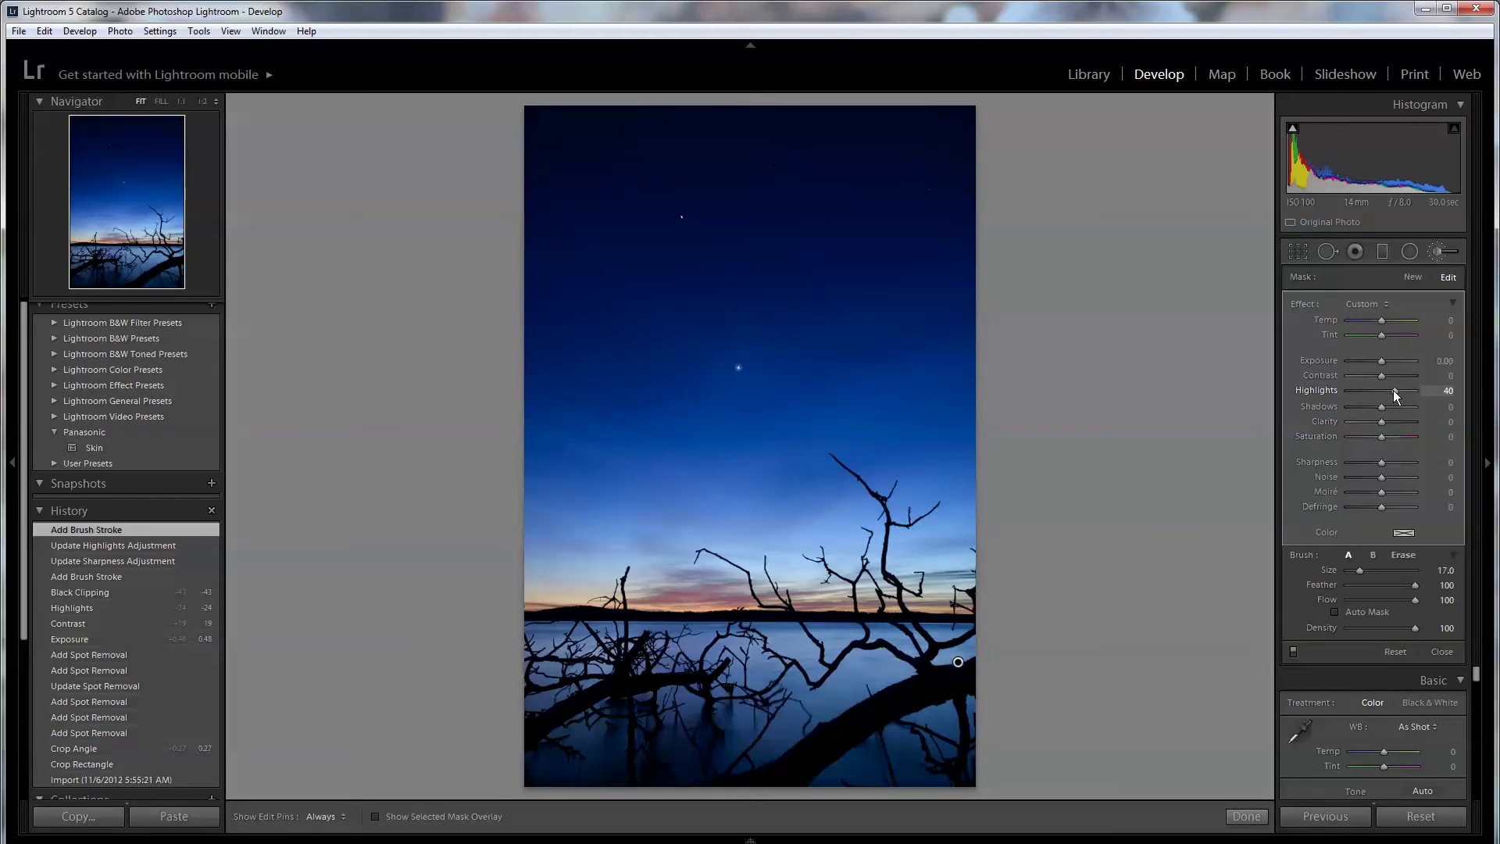
{"action": "left_click_drag", "start_coordinate": [1393, 391], "coordinate": [1391, 391]}
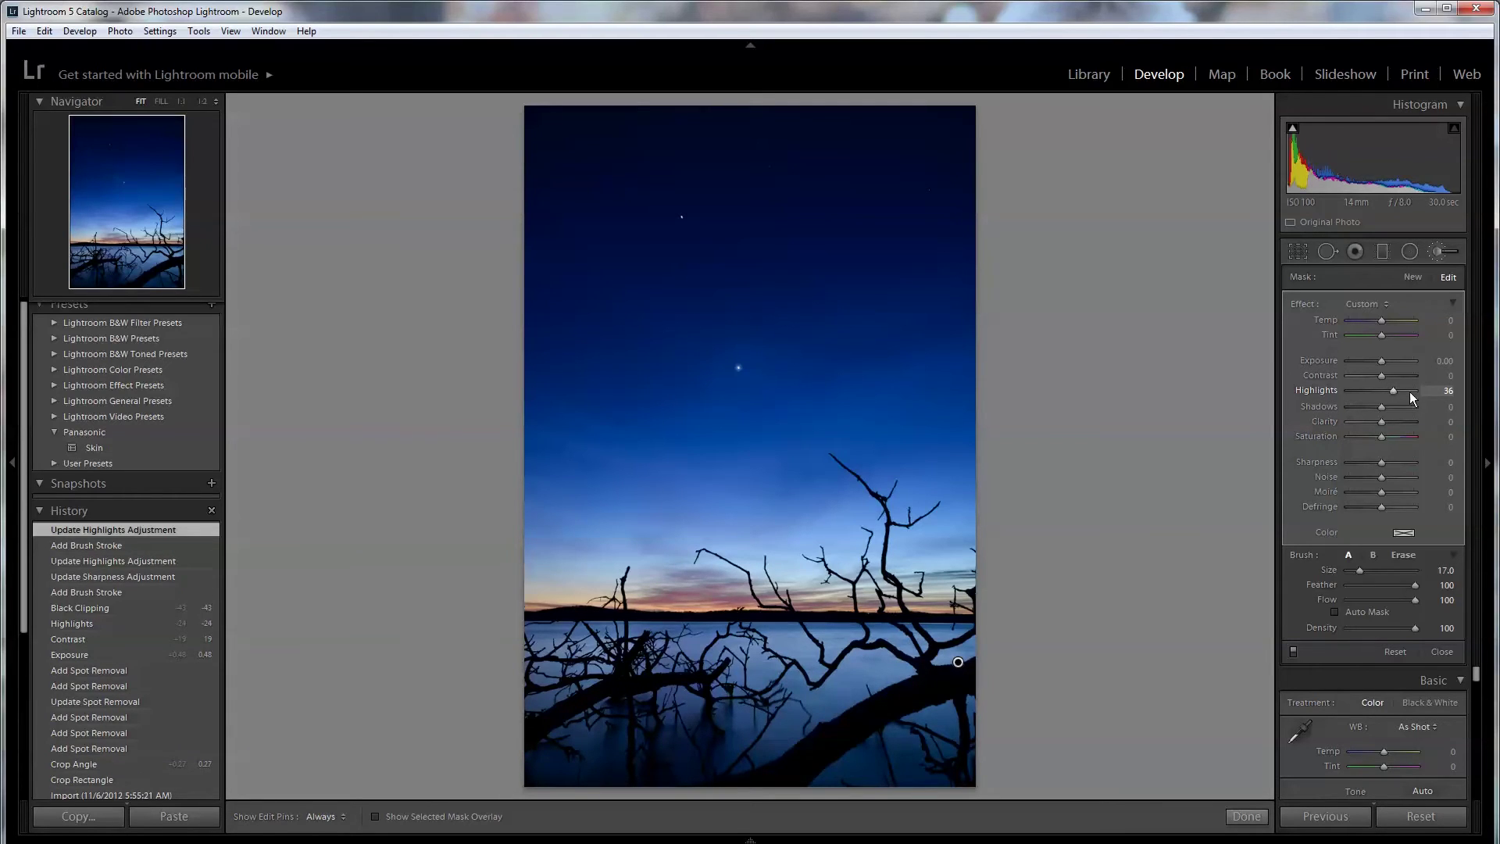
{"action": "left_click", "coordinate": [1247, 817]}
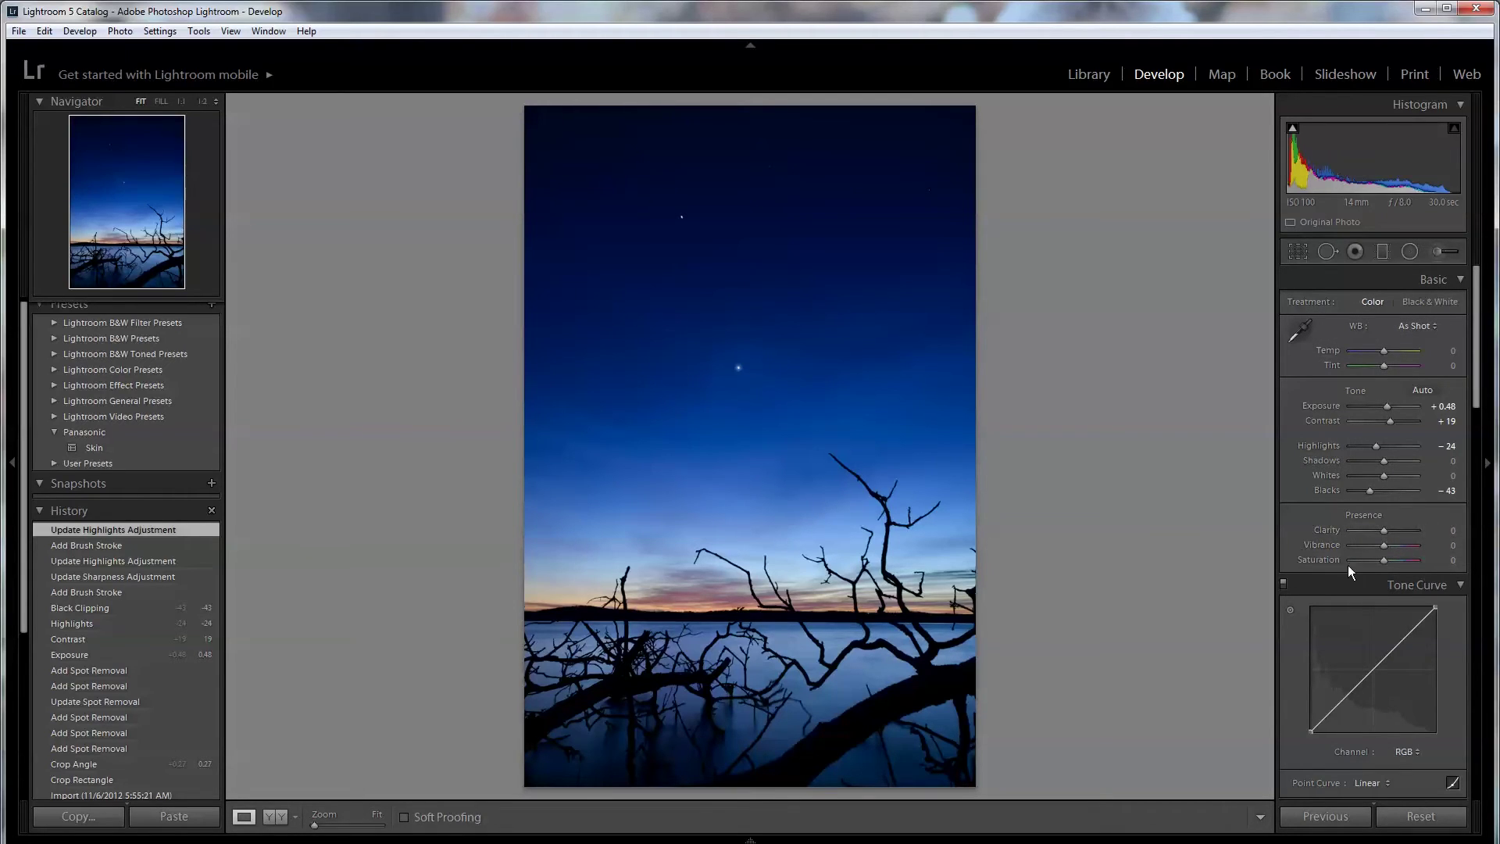
Dial in Clarity +26, Vibrance +12 and Saturation +7 in the Presence section.
{"action": "left_click_drag", "start_coordinate": [1383, 530], "coordinate": [1386, 530]}
{"action": "left_click_drag", "start_coordinate": [1389, 532], "coordinate": [1396, 533]}
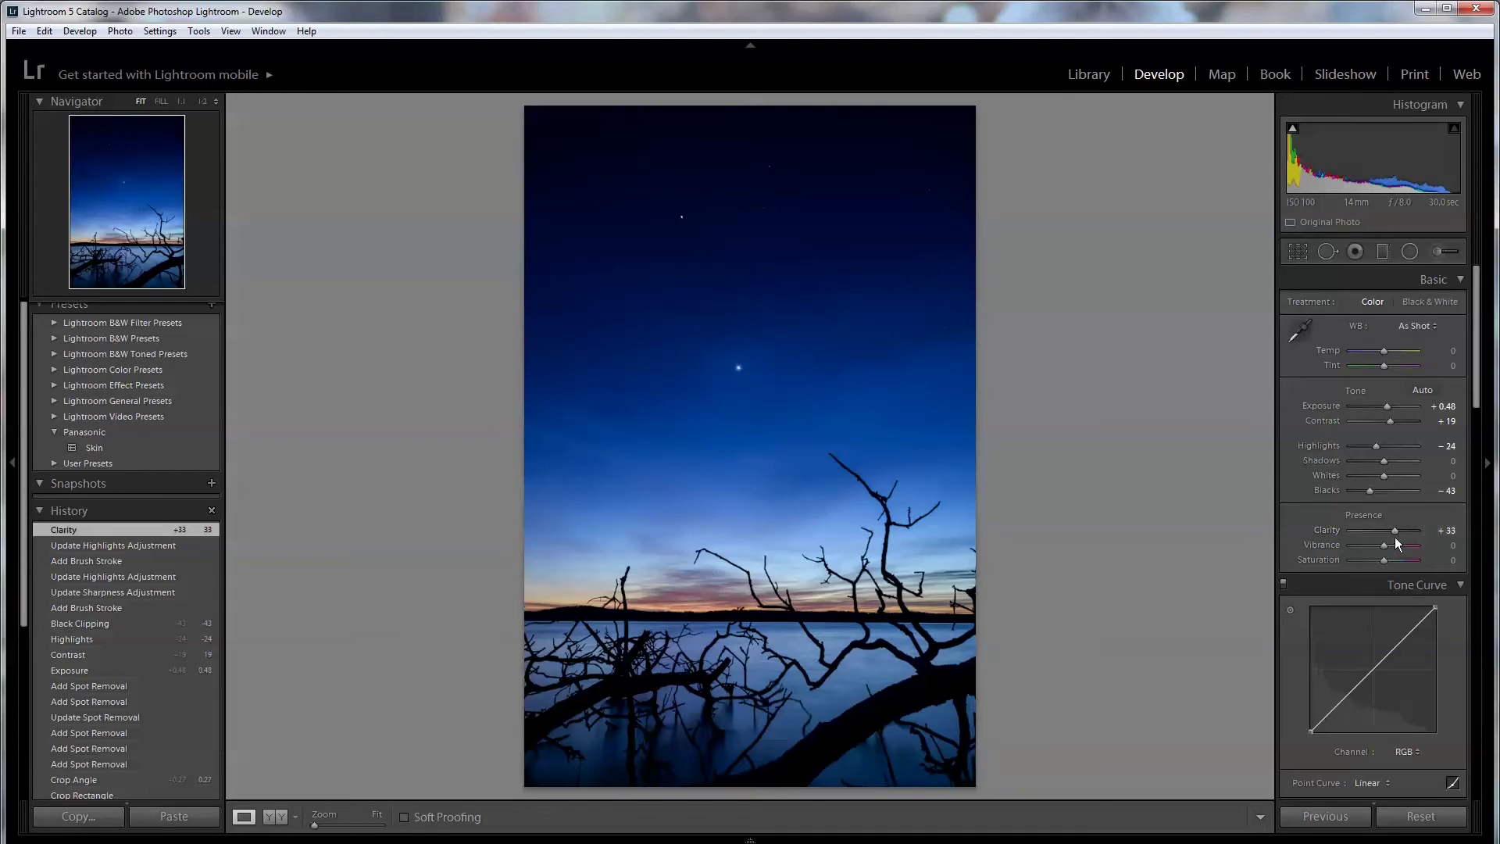
{"action": "left_click_drag", "start_coordinate": [1394, 535], "coordinate": [1391, 532]}
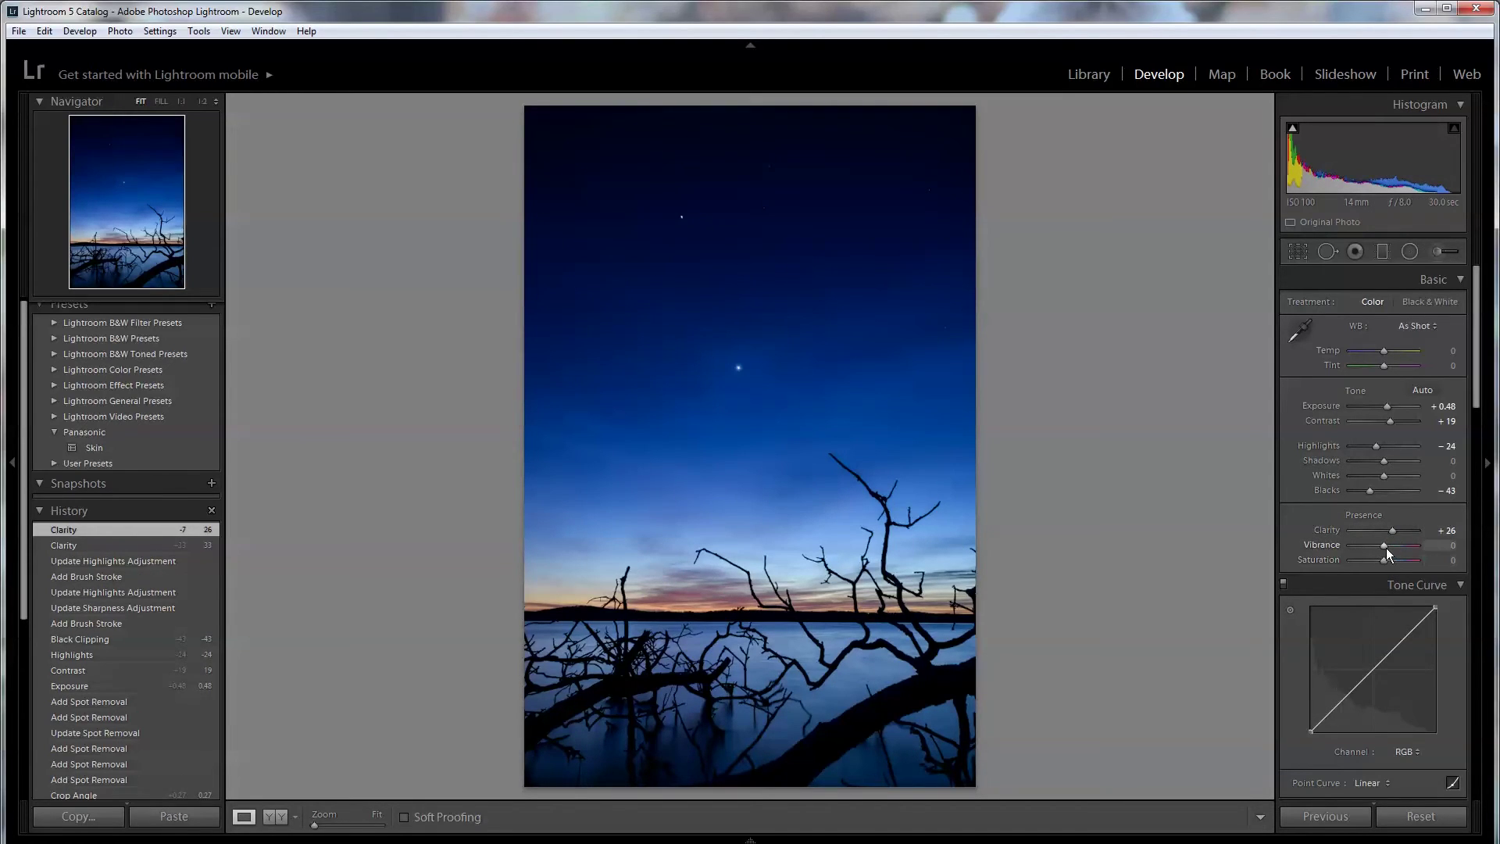
{"action": "left_click", "coordinate": [1385, 547]}
{"action": "left_click_drag", "start_coordinate": [1385, 546], "coordinate": [1386, 561]}
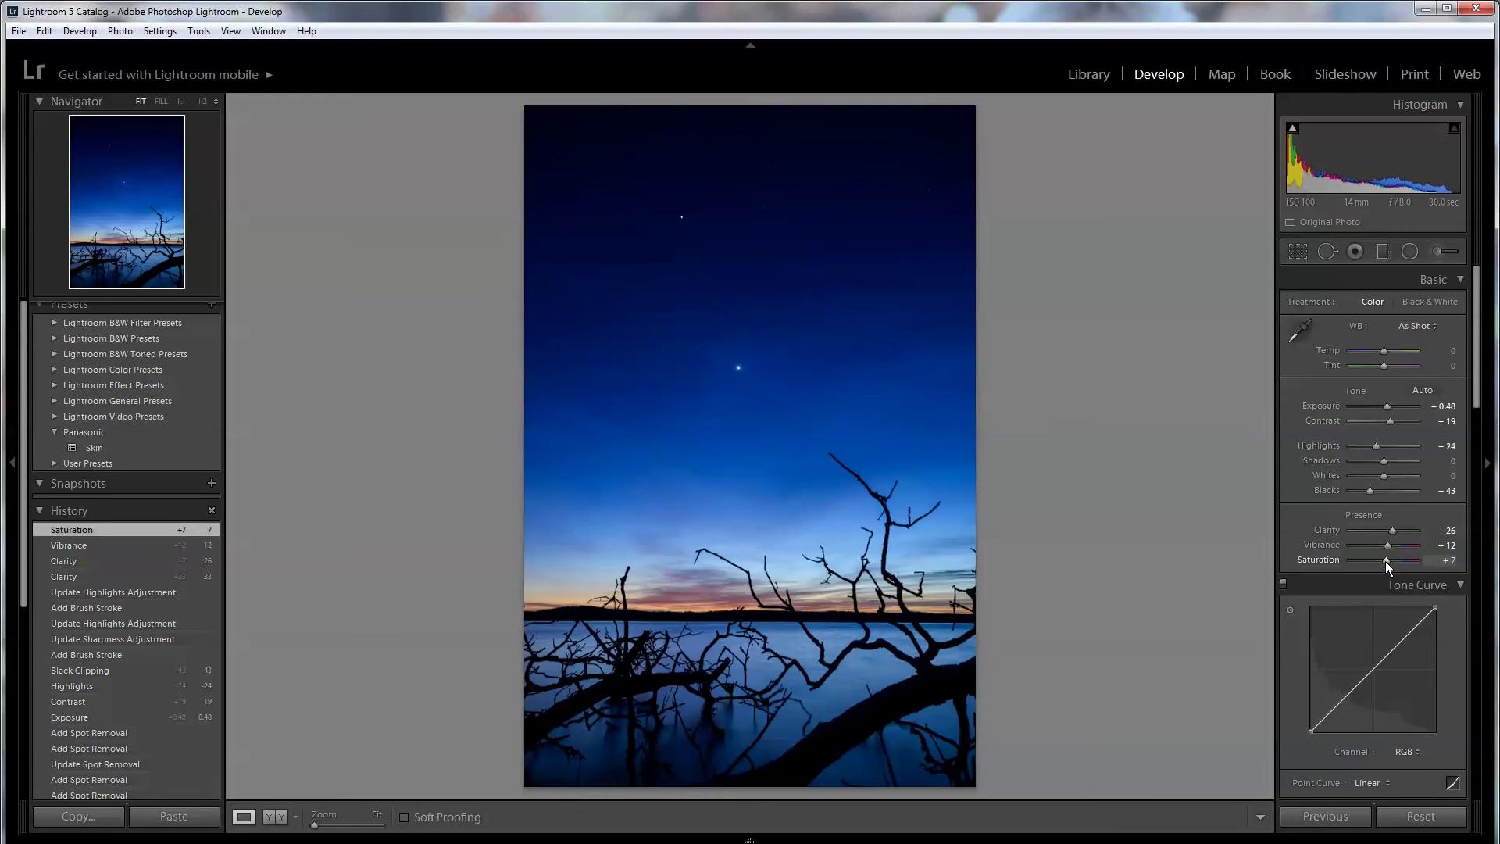
{"action": "left_click_drag", "start_coordinate": [1385, 561], "coordinate": [1422, 562]}
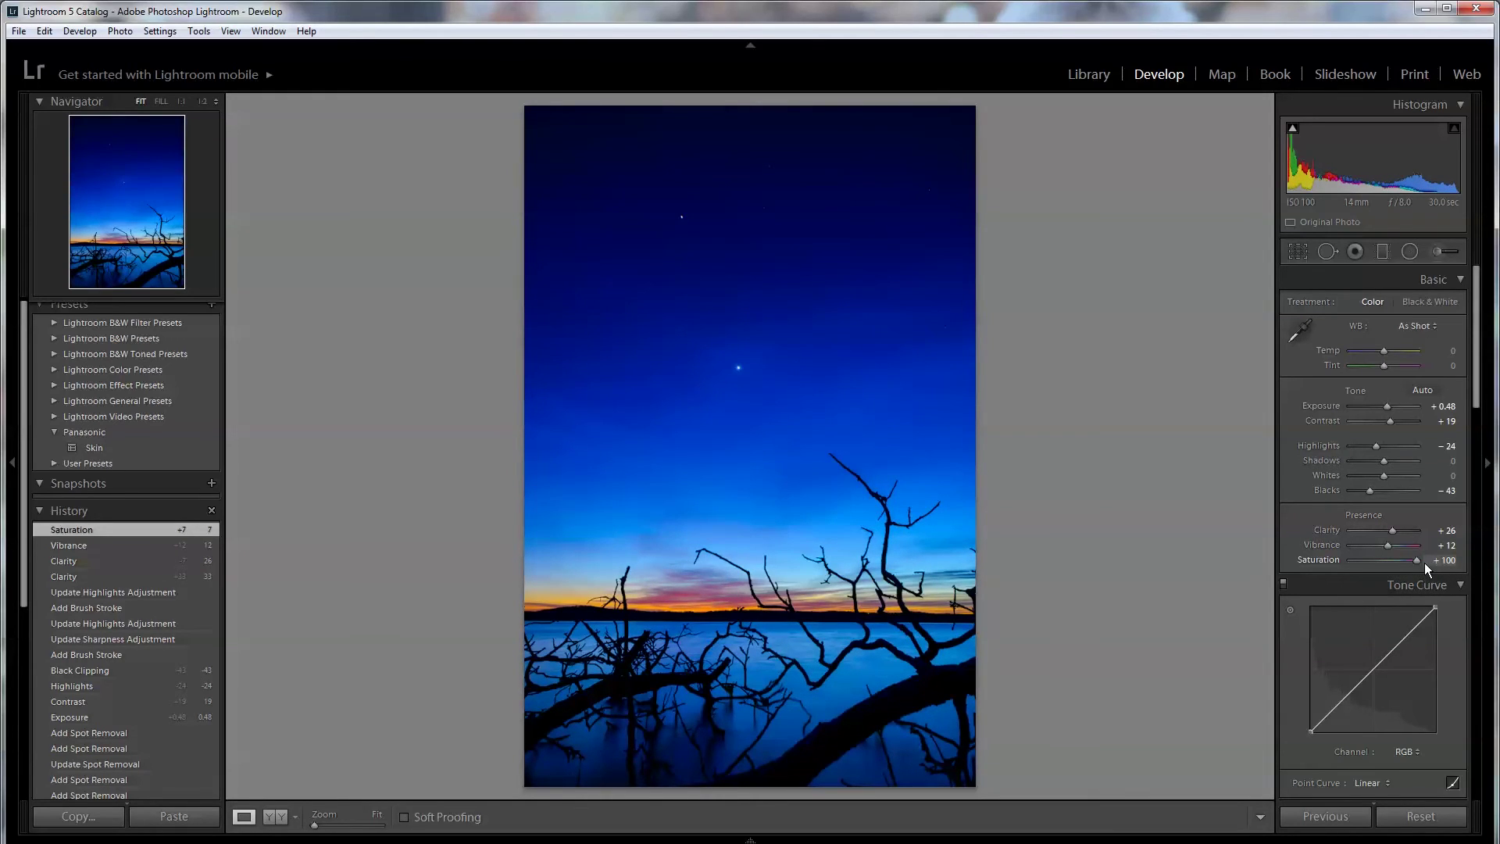
{"action": "left_click_drag", "start_coordinate": [1414, 565], "coordinate": [1389, 566]}
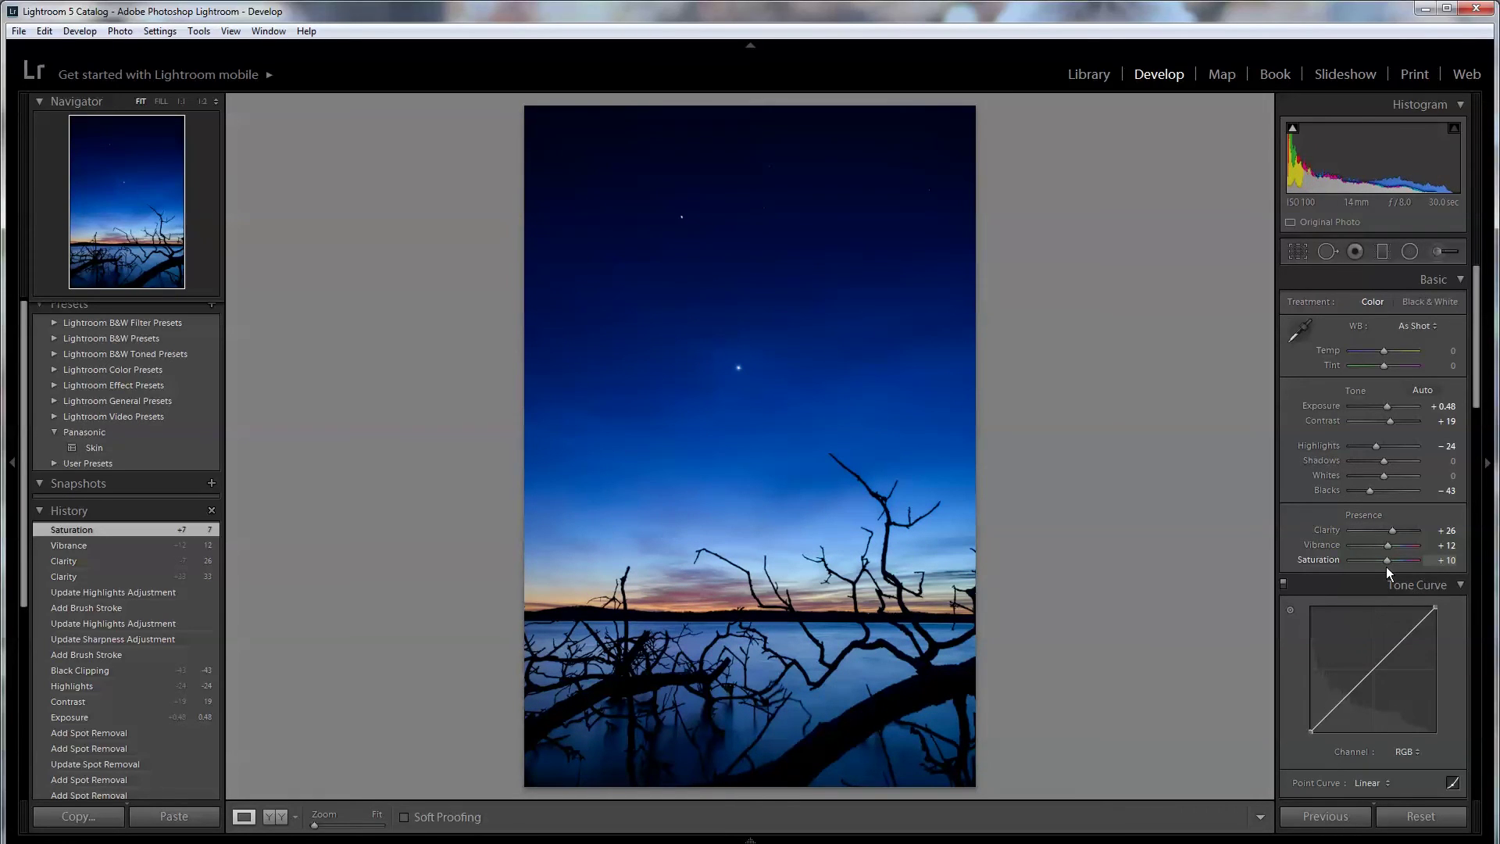
{"action": "left_click_drag", "start_coordinate": [1386, 565], "coordinate": [1385, 566]}
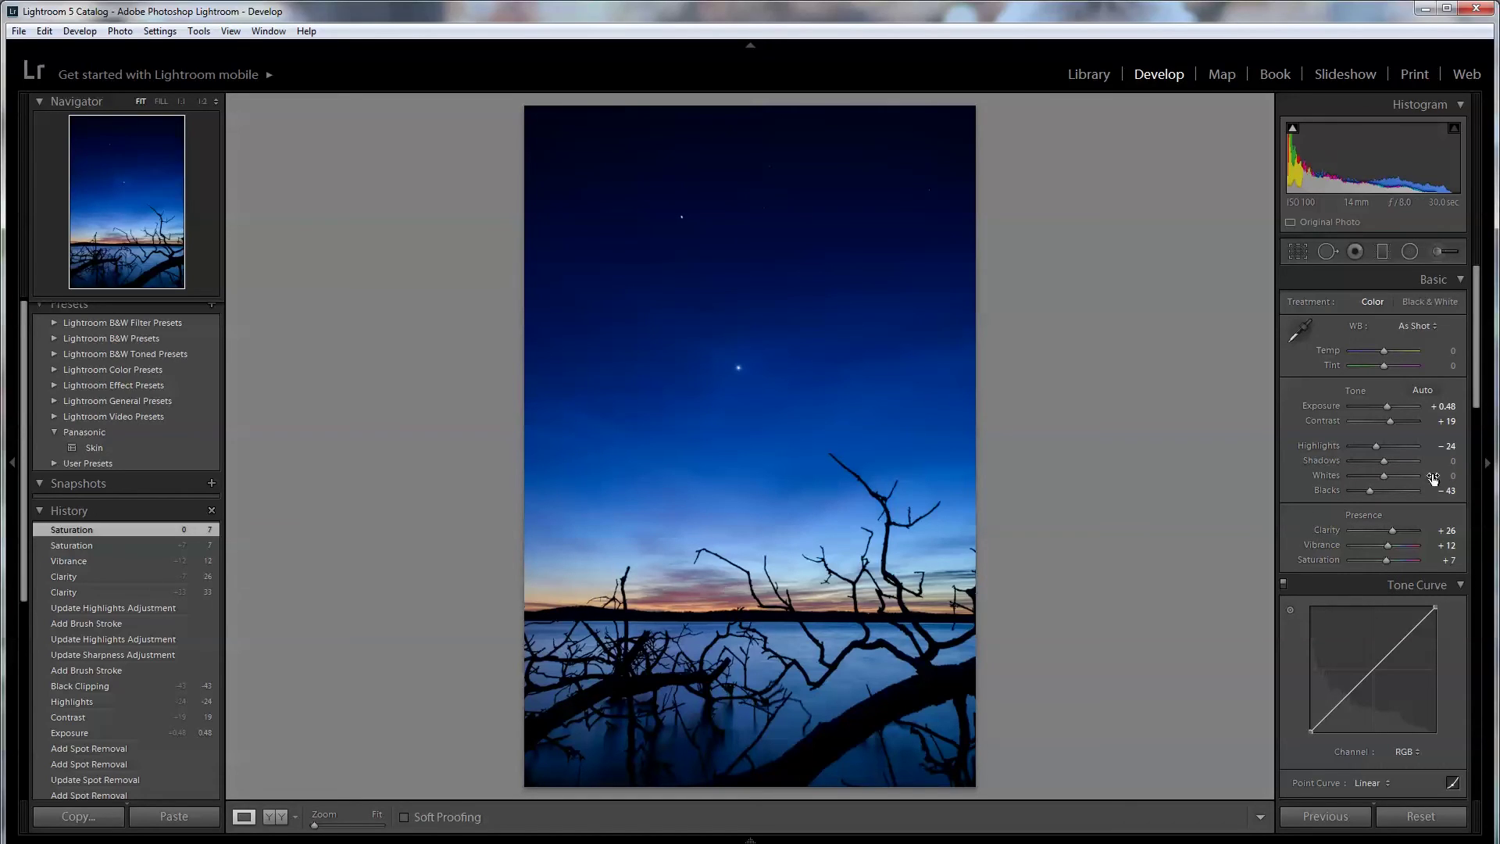
Use the HSL Saturation targeted tool on the sunset to set Orange +17 and Yellow +27.
{"action": "left_click_drag", "start_coordinate": [1477, 375], "coordinate": [1477, 473]}
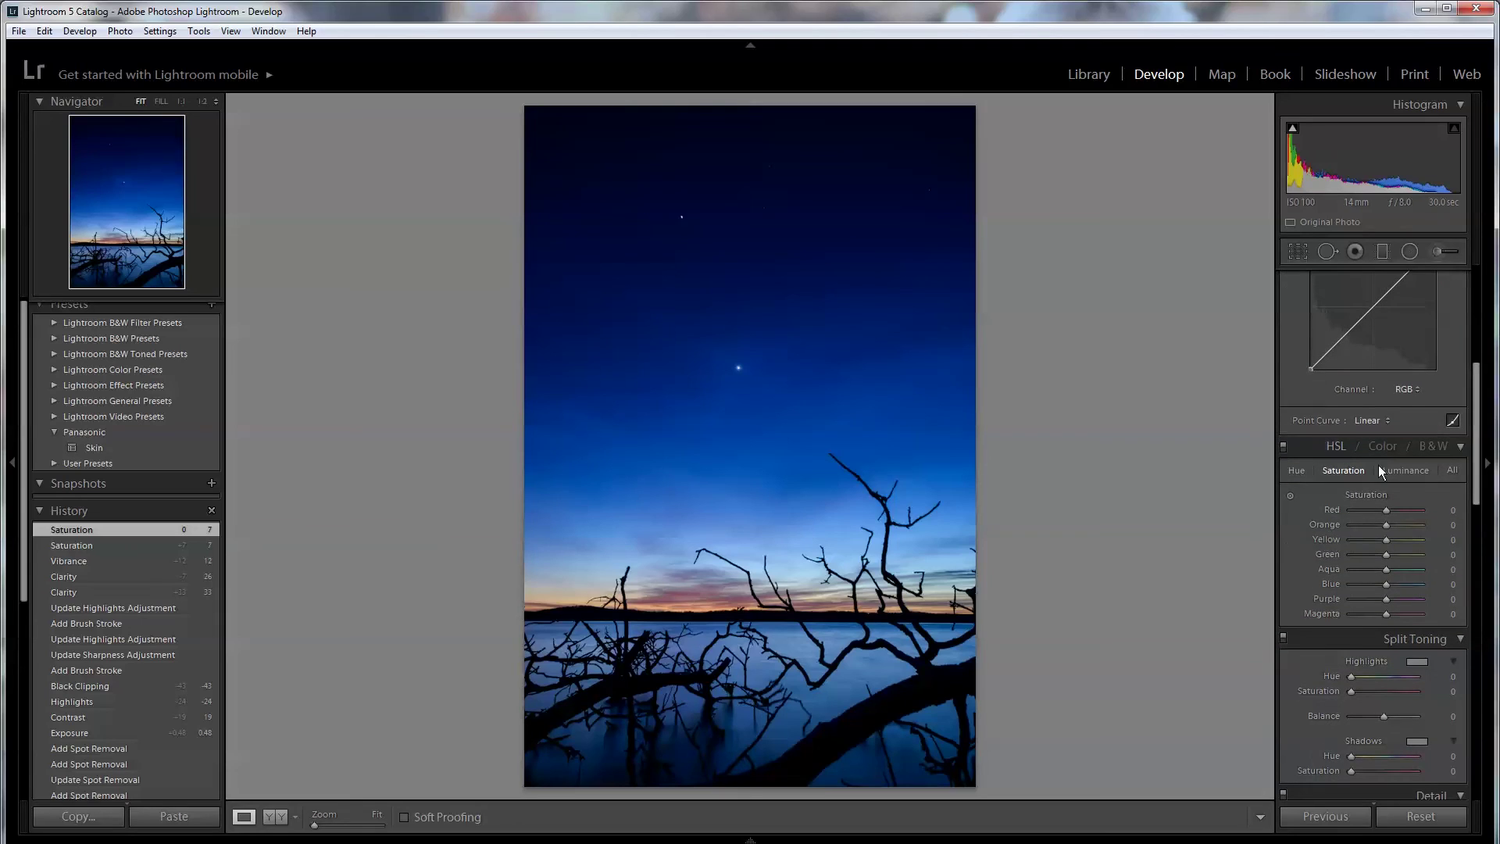
{"action": "left_click", "coordinate": [1291, 497]}
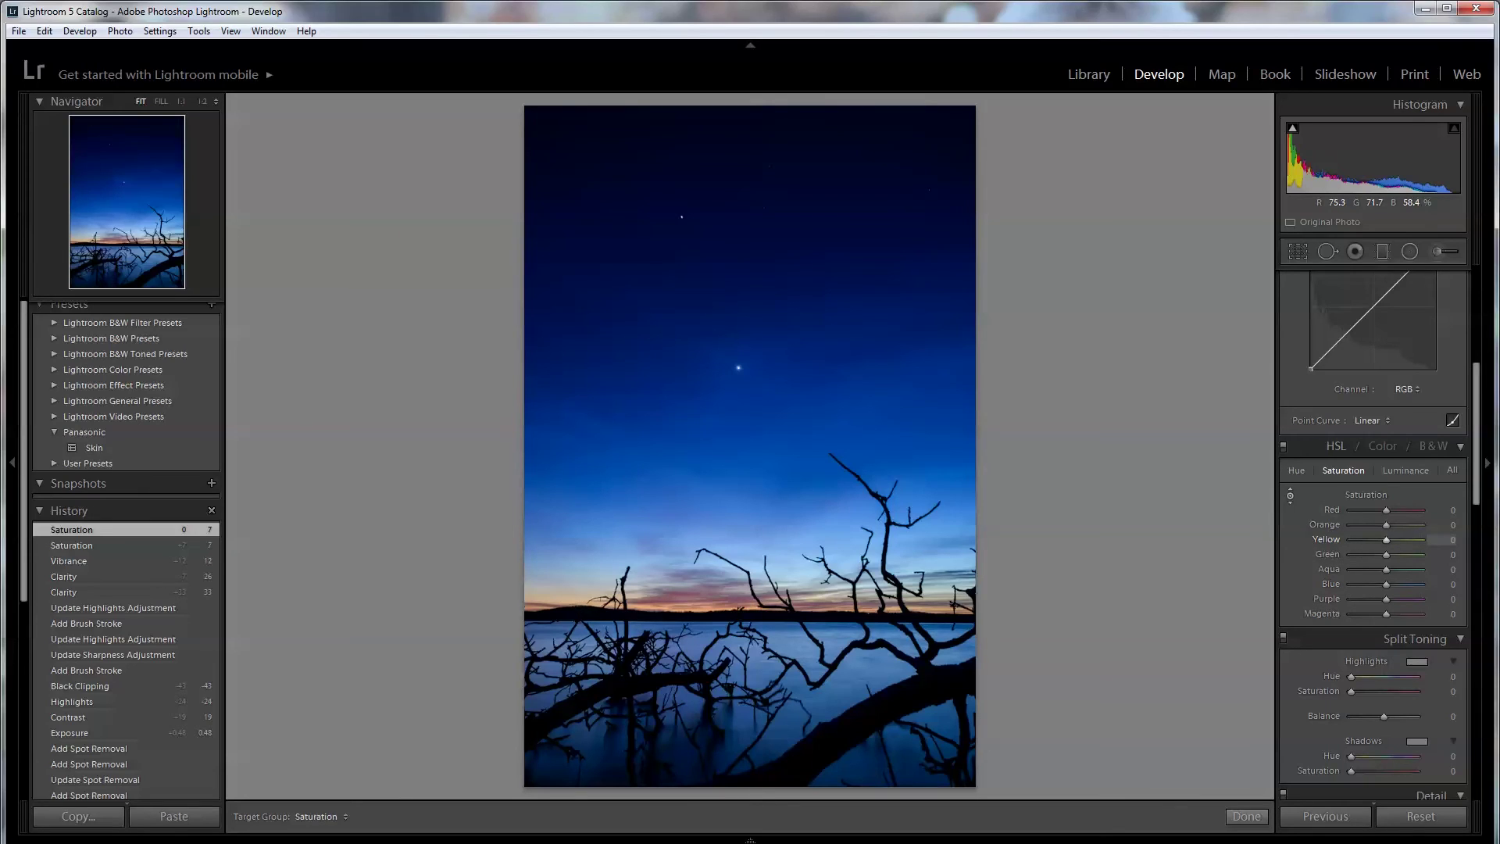
{"action": "left_click_drag", "start_coordinate": [703, 608], "coordinate": [703, 595]}
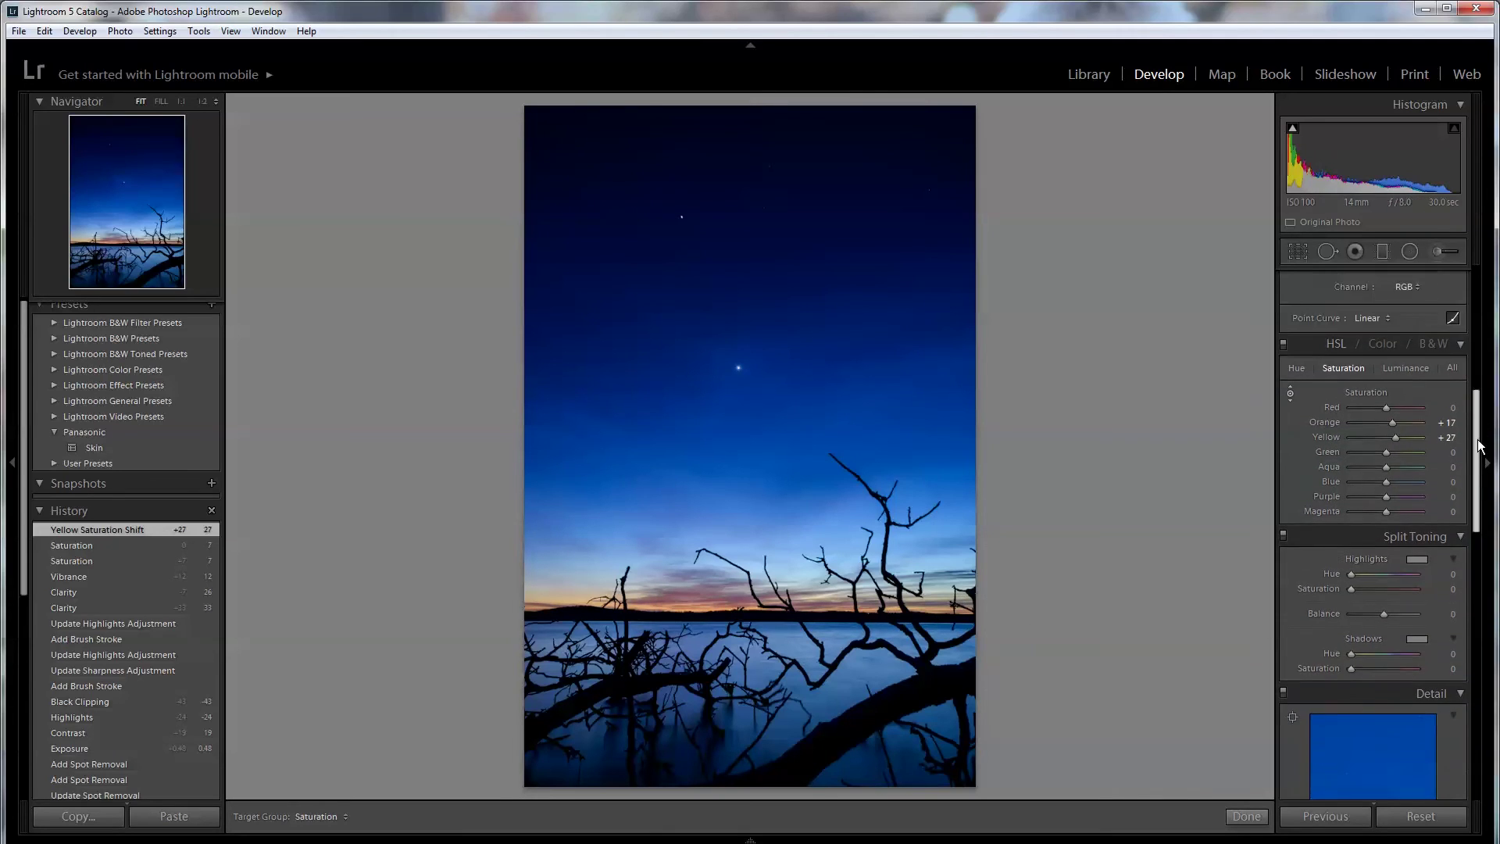
{"action": "left_click_drag", "start_coordinate": [1479, 446], "coordinate": [1483, 647]}
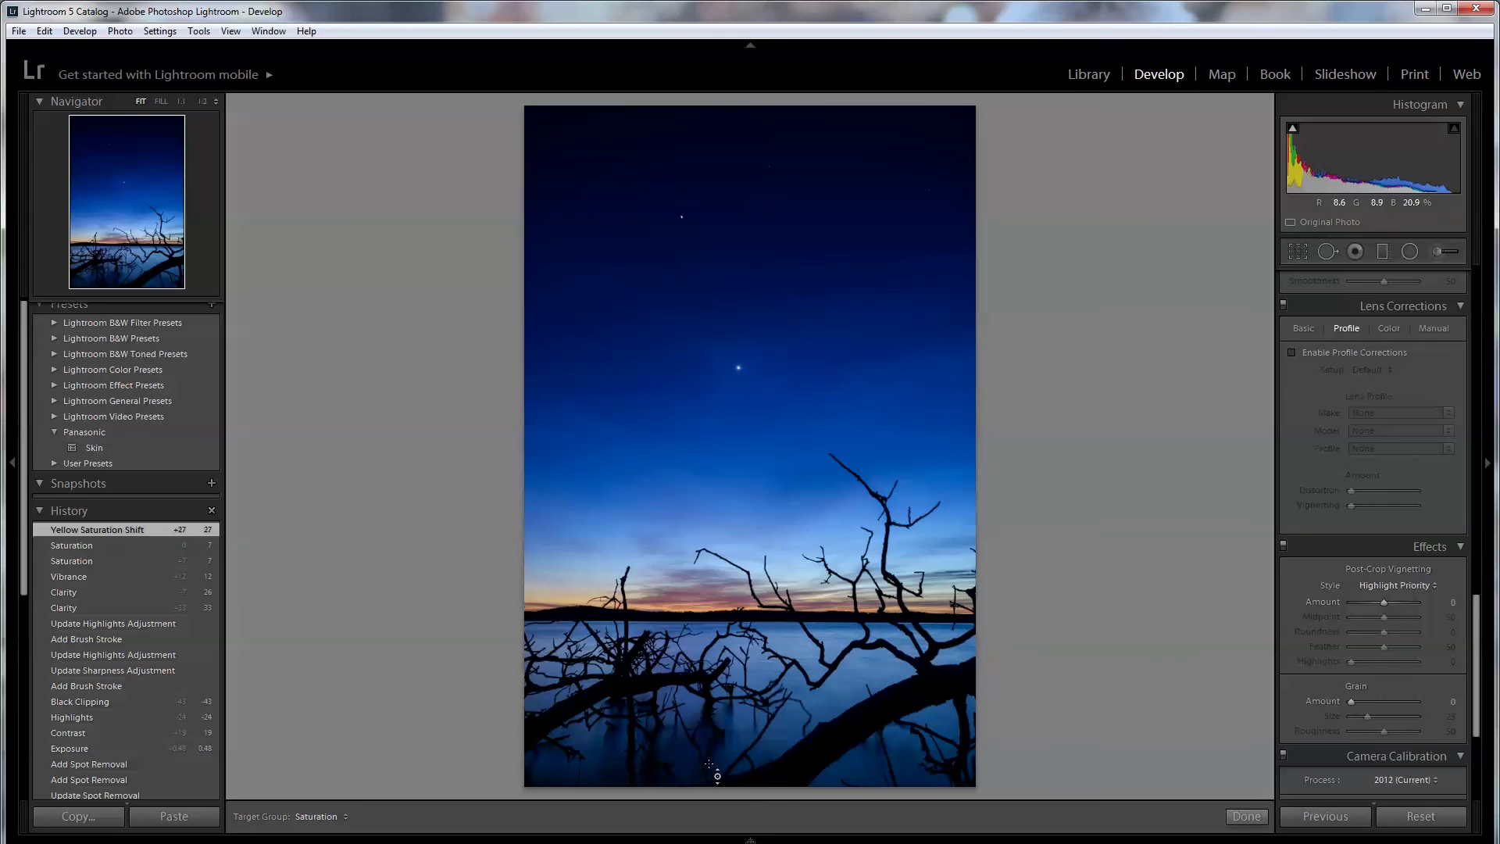
Add a post-crop vignette with Amount -10 and show the before/after side by side.
{"action": "left_click_drag", "start_coordinate": [1384, 602], "coordinate": [1380, 602]}
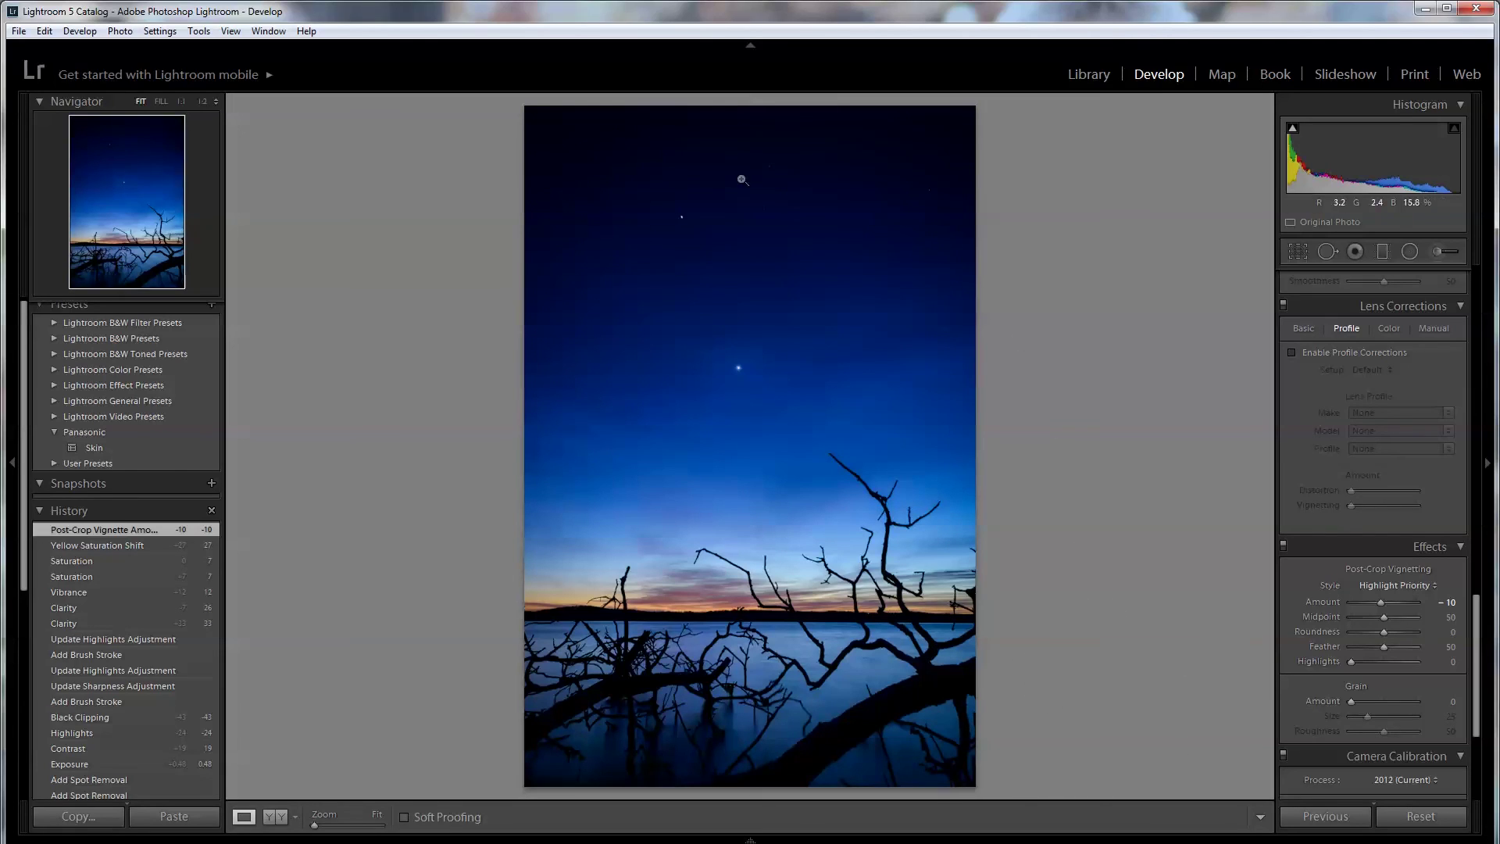
{"action": "left_click", "coordinate": [273, 818]}
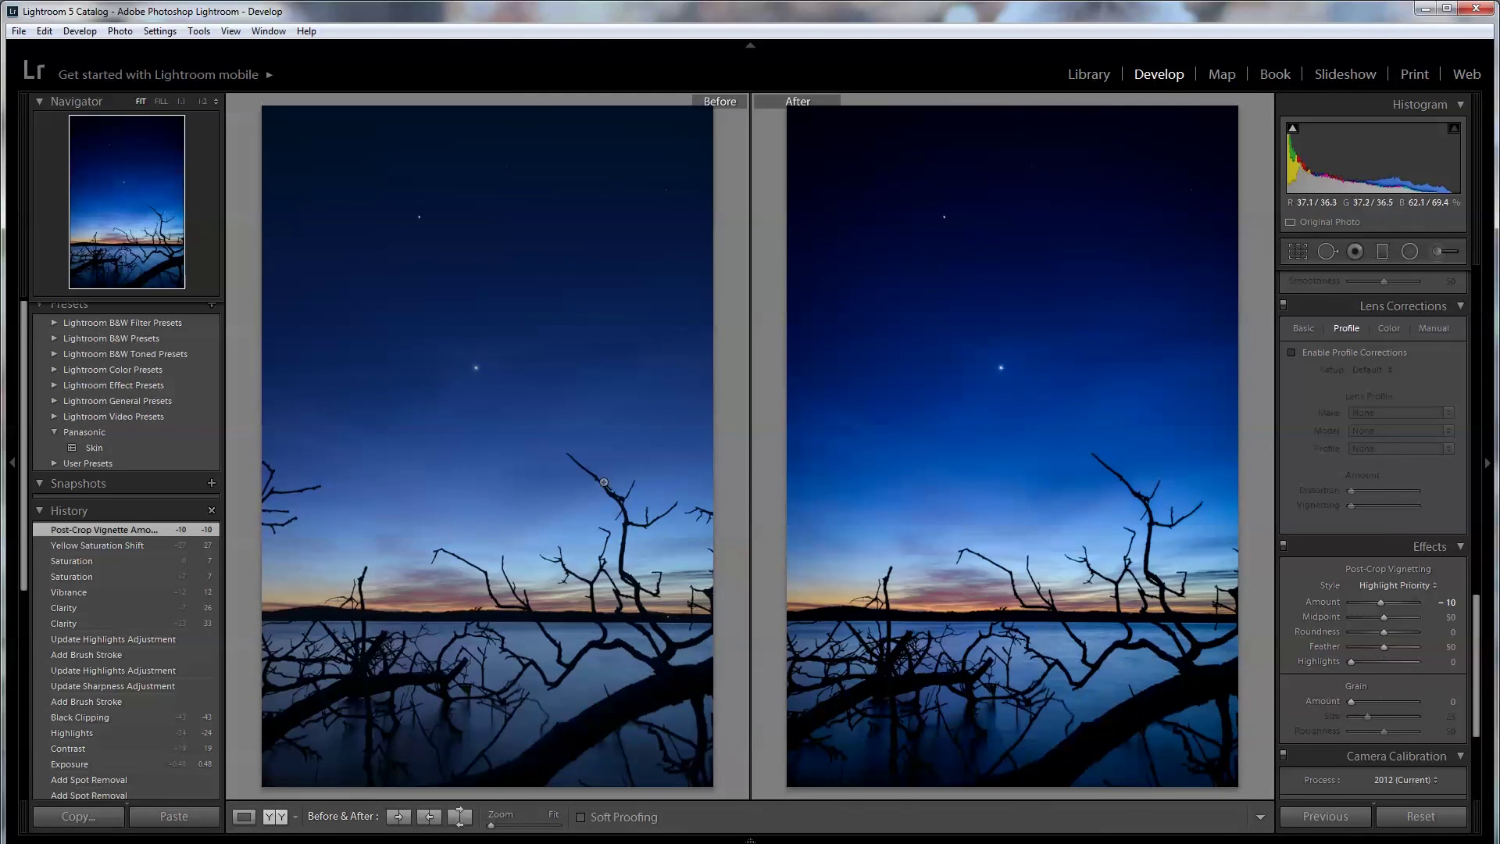